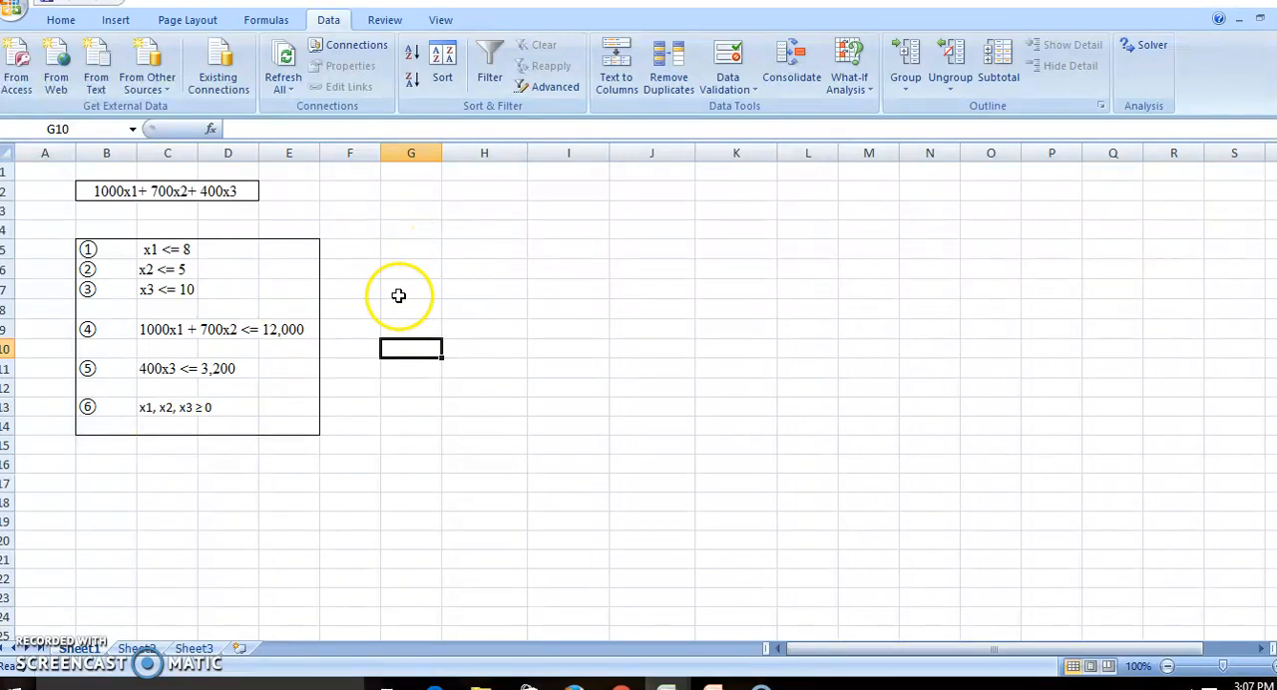
# Enter the label "Constraint 1" in H7 and copy it down through H14.
pyautogui.click(464, 287)
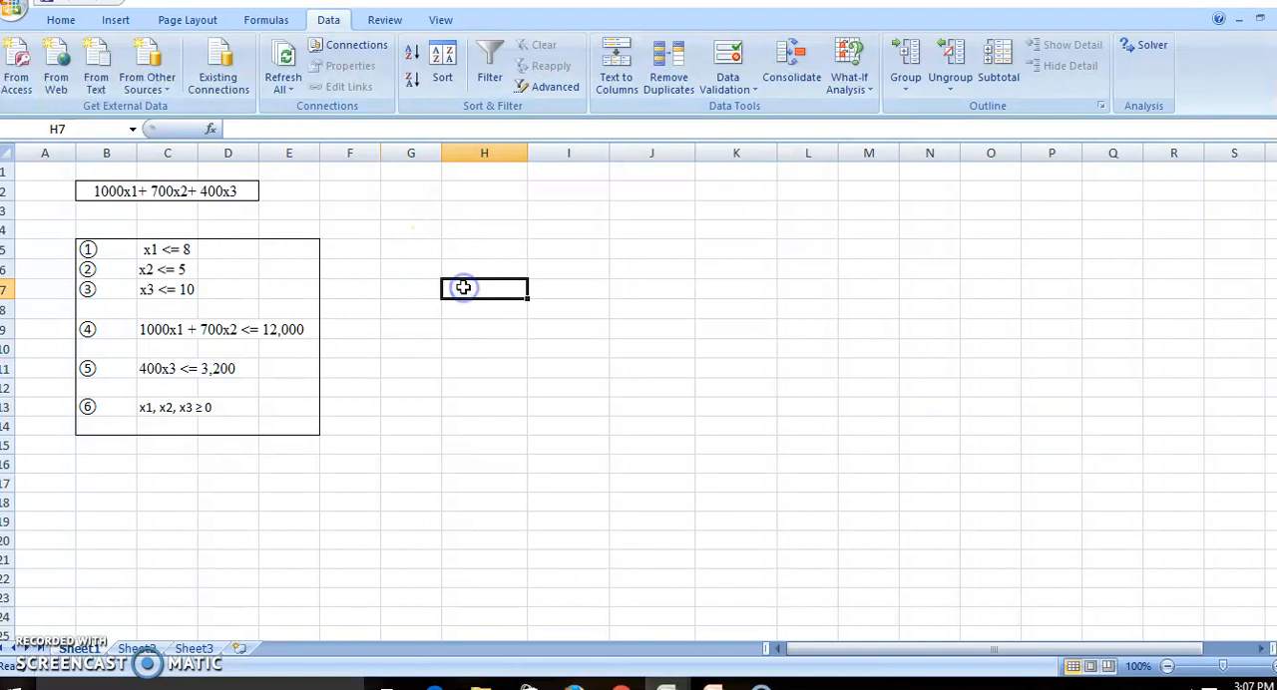
pyautogui.write('Constraint 1')
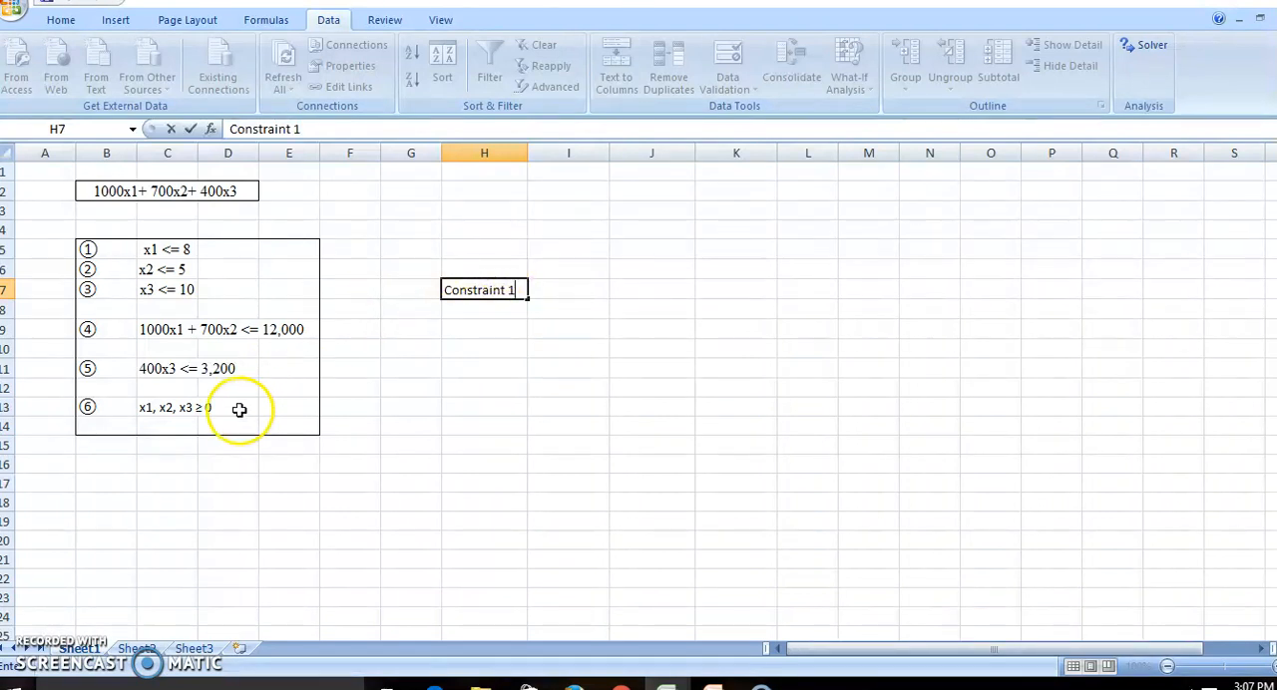
pyautogui.click(544, 347)
pyautogui.click(499, 287)
pyautogui.hotkey('ctrl', 'c')
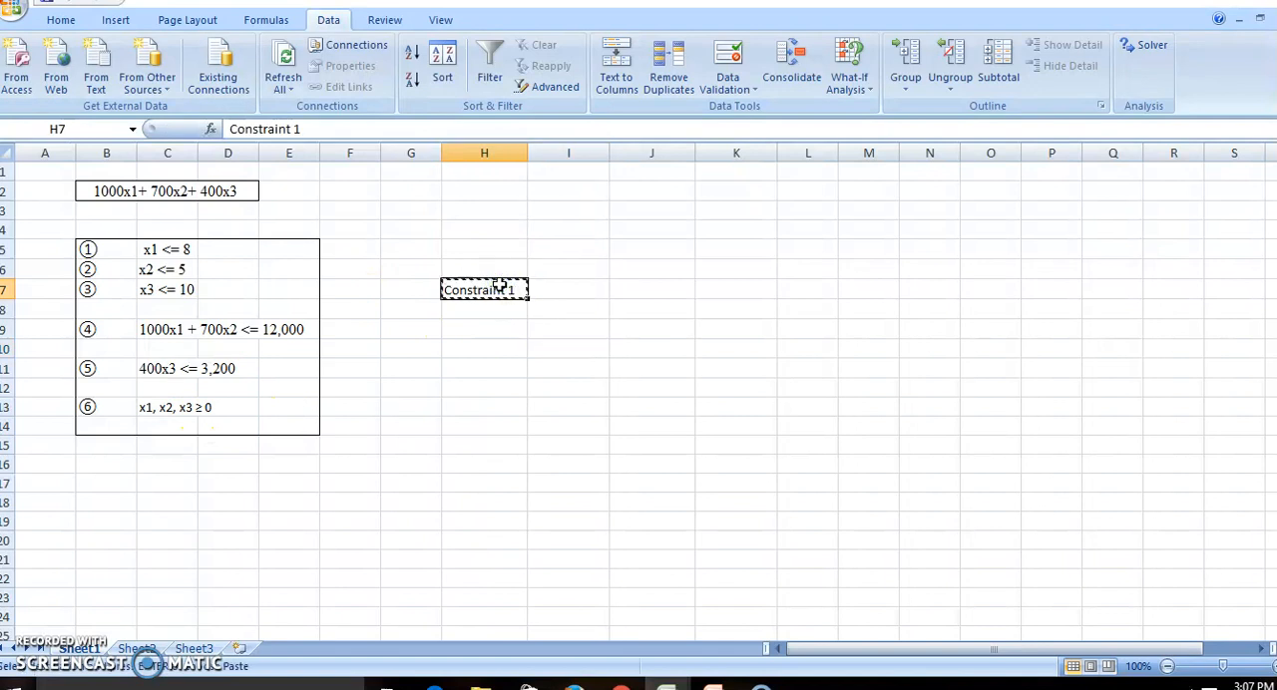
pyautogui.click(480, 311)
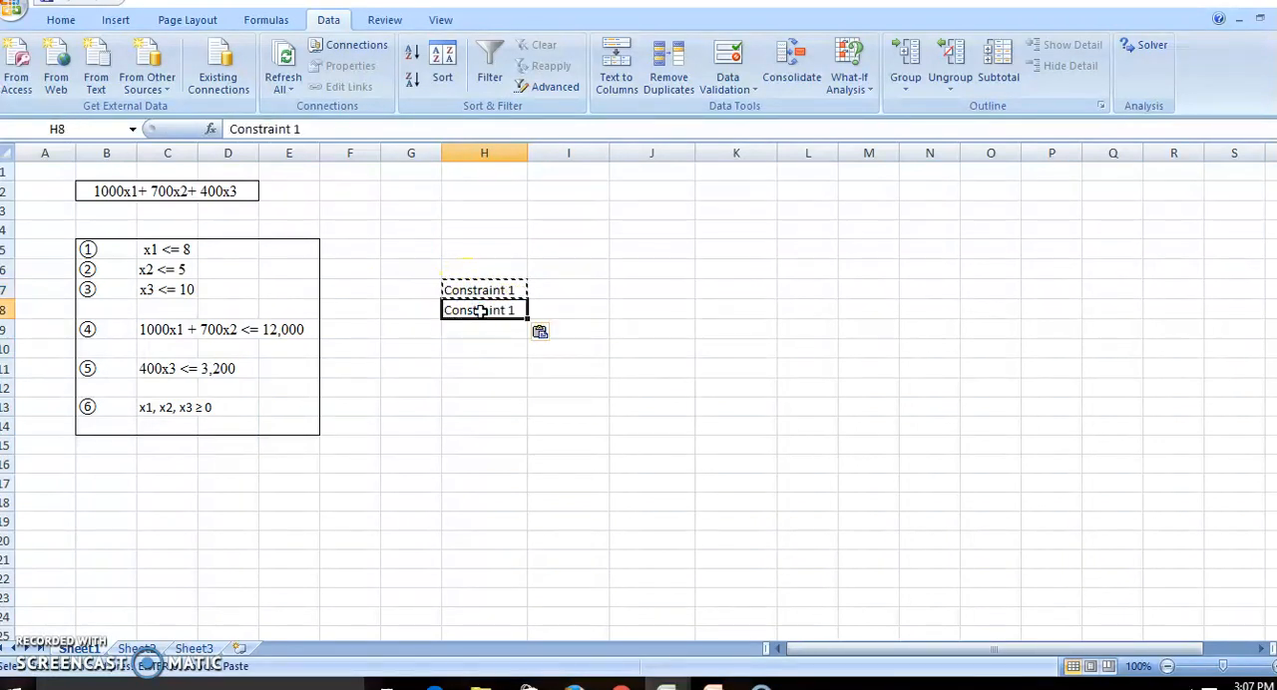
pyautogui.press('Down')
pyautogui.hotkey('ctrl', 'v')
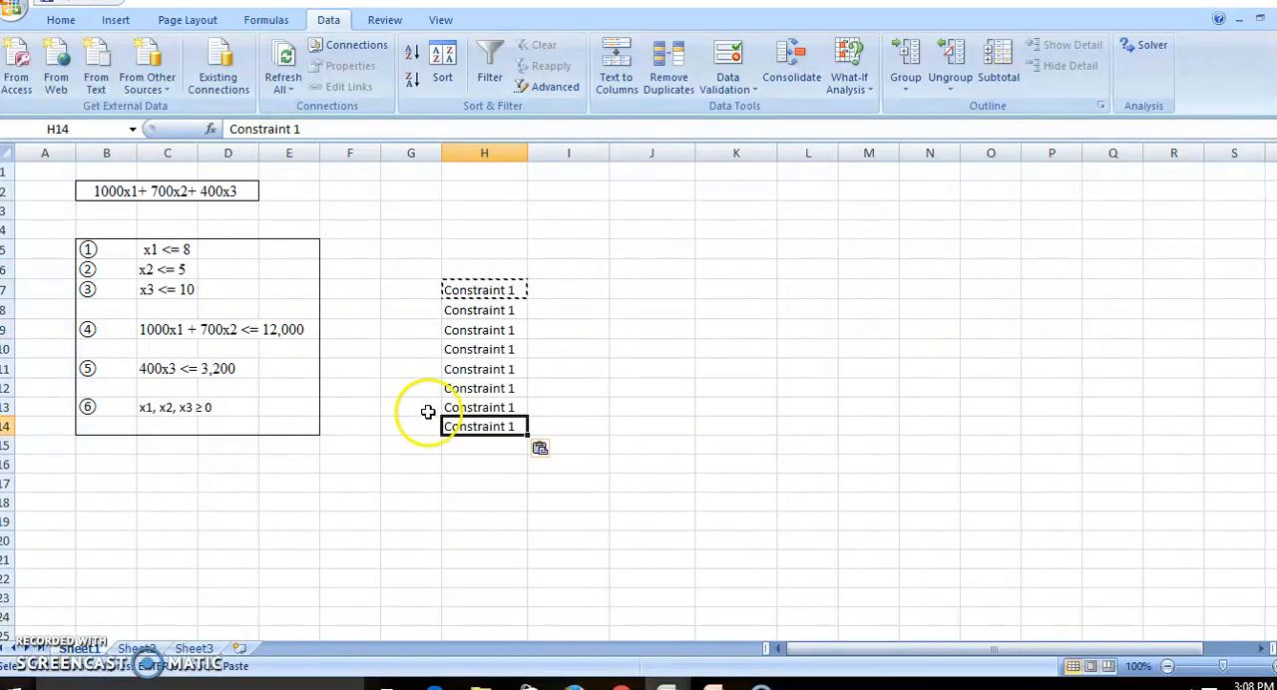
# Renumber the copied labels in H8 to H14 as Constraint 2 through Constraint 8.
pyautogui.click(500, 315)
pyautogui.doubleClick(517, 313)
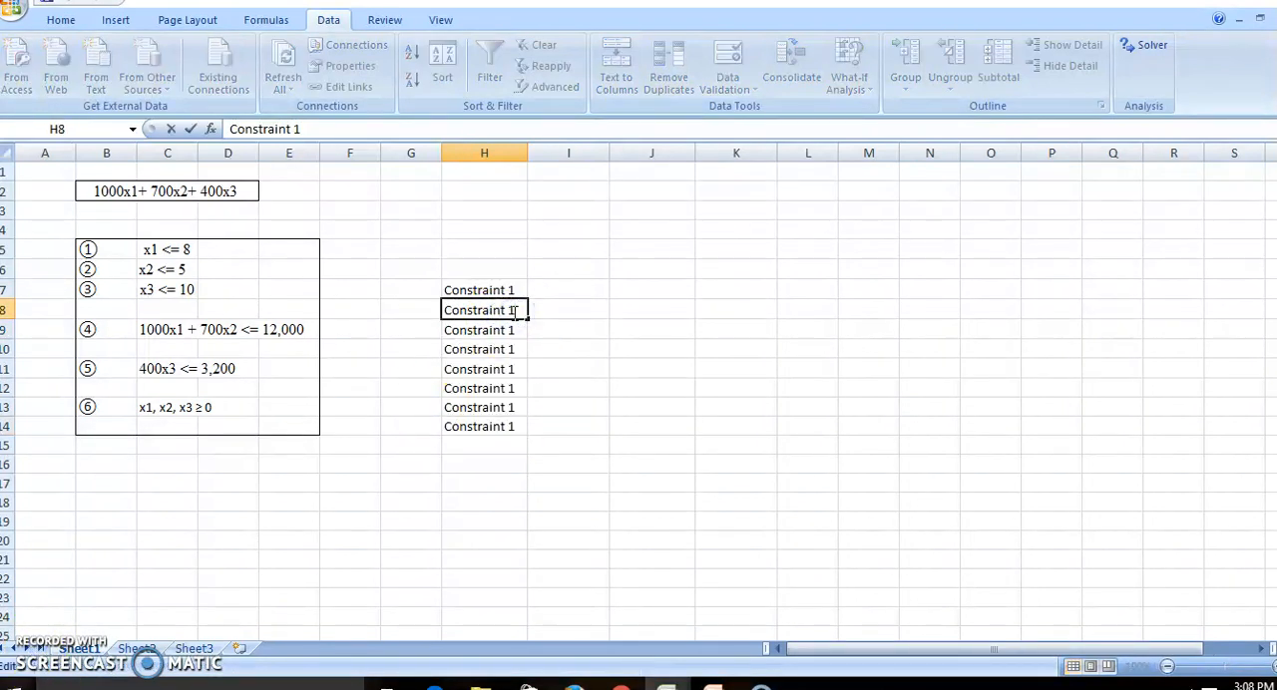
pyautogui.write('2')
pyautogui.click(520, 330)
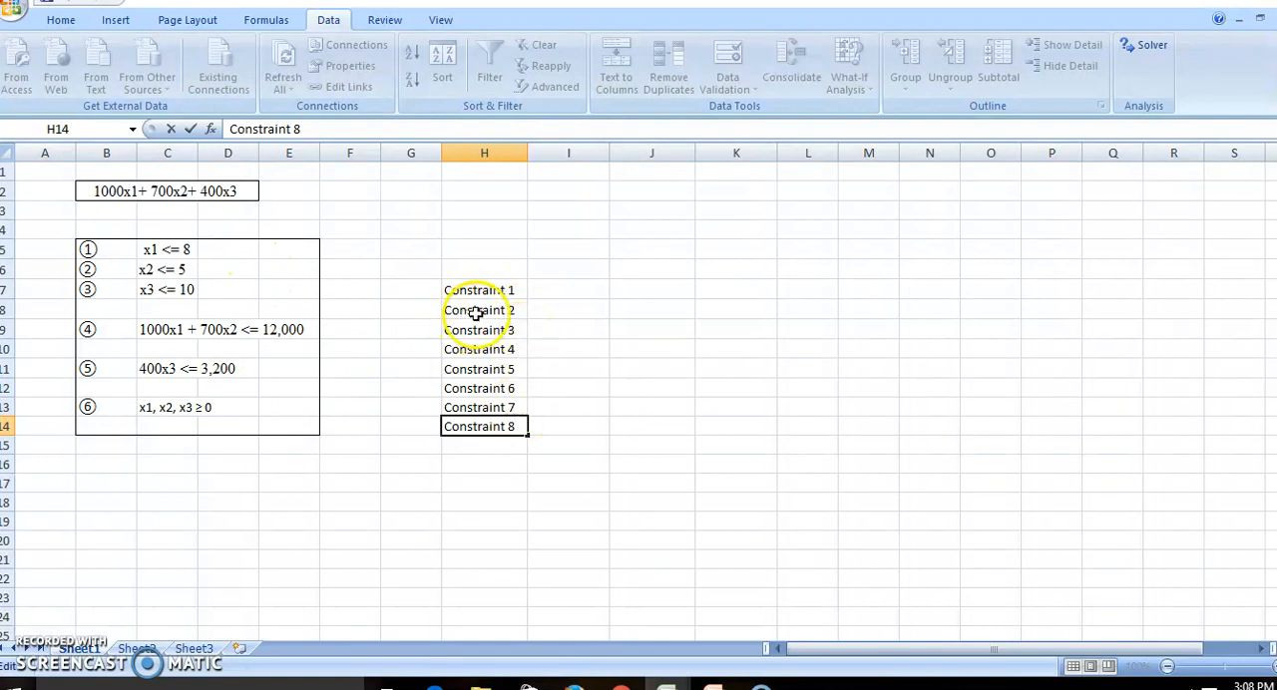
# Enter the row labels "No. of farmers" in H4 and "Production" in H5.
pyautogui.click(478, 227)
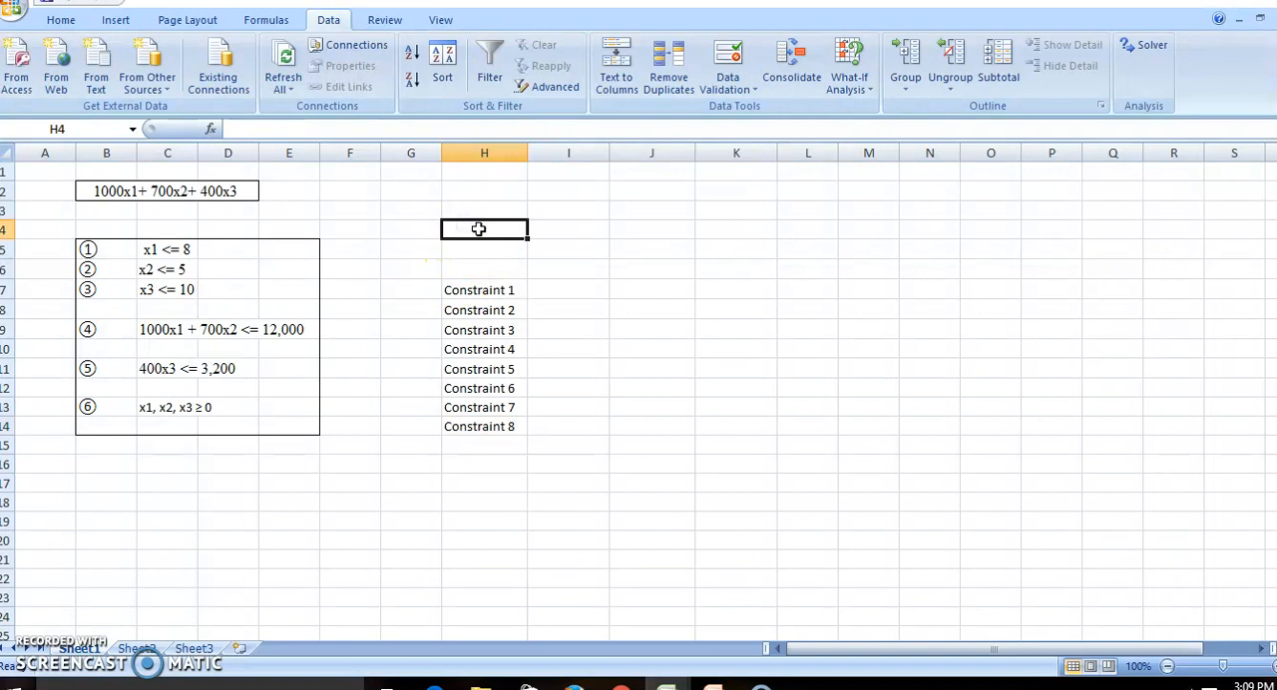
pyautogui.write('No. of farmers')
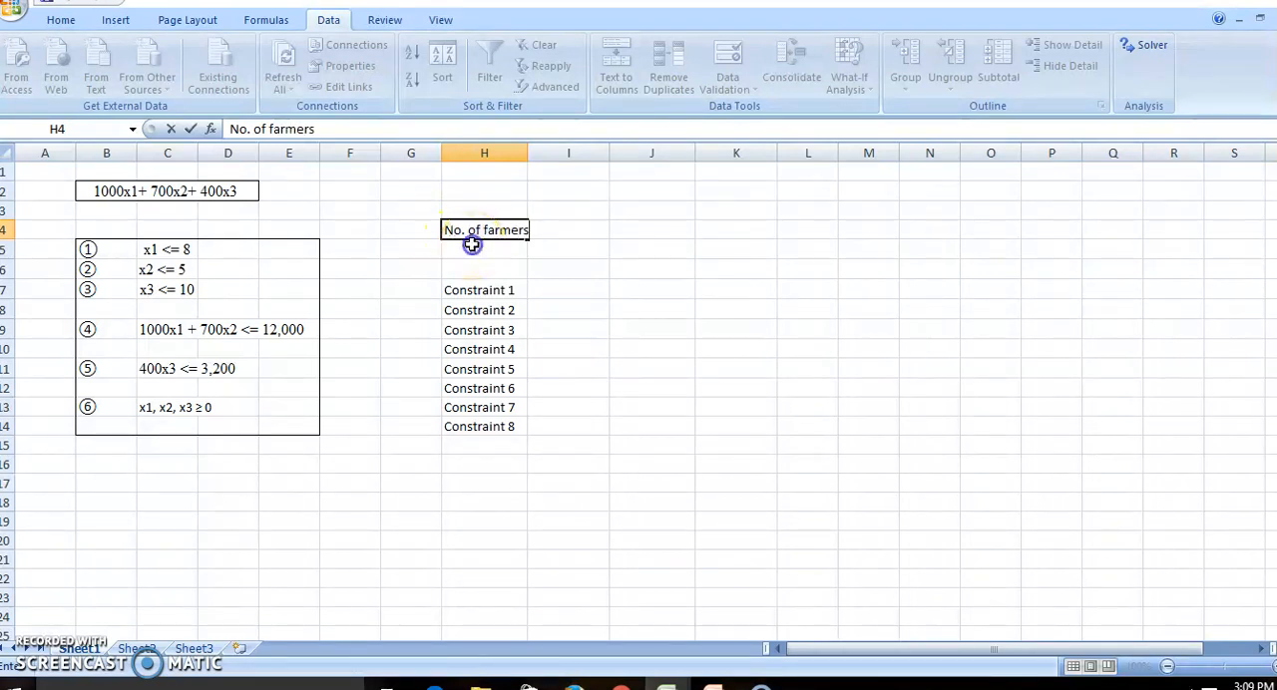
pyautogui.click(471, 245)
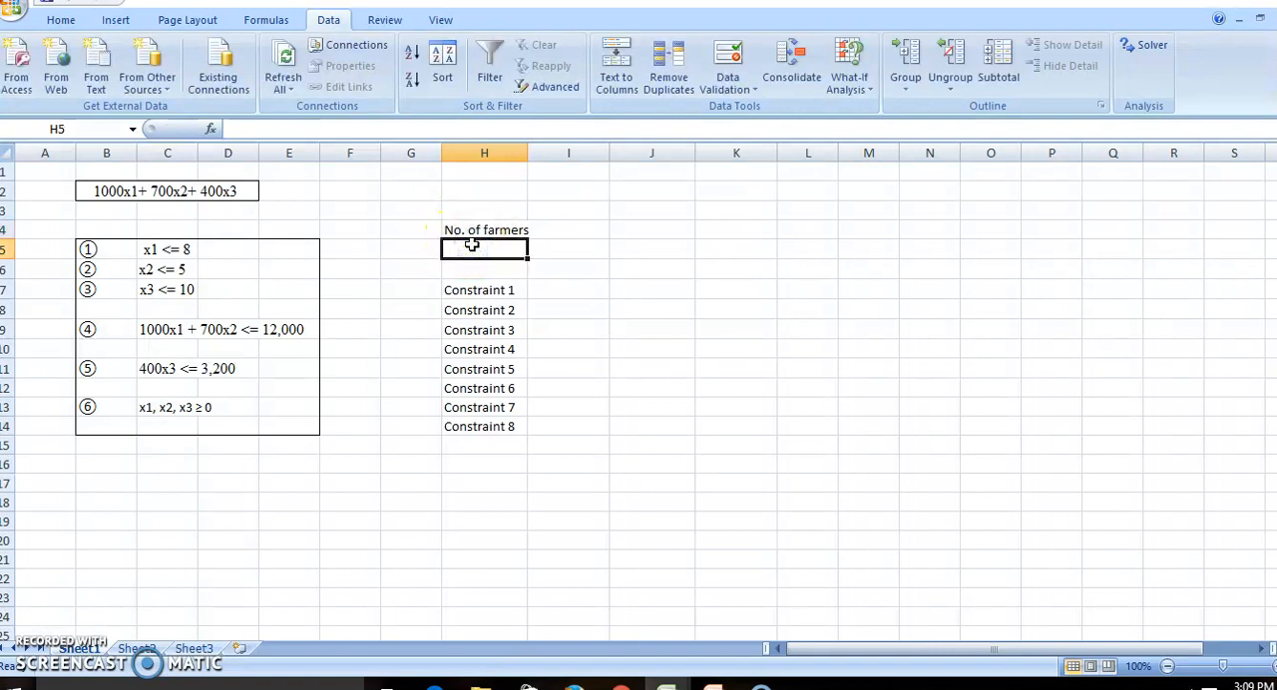
pyautogui.write('Production')
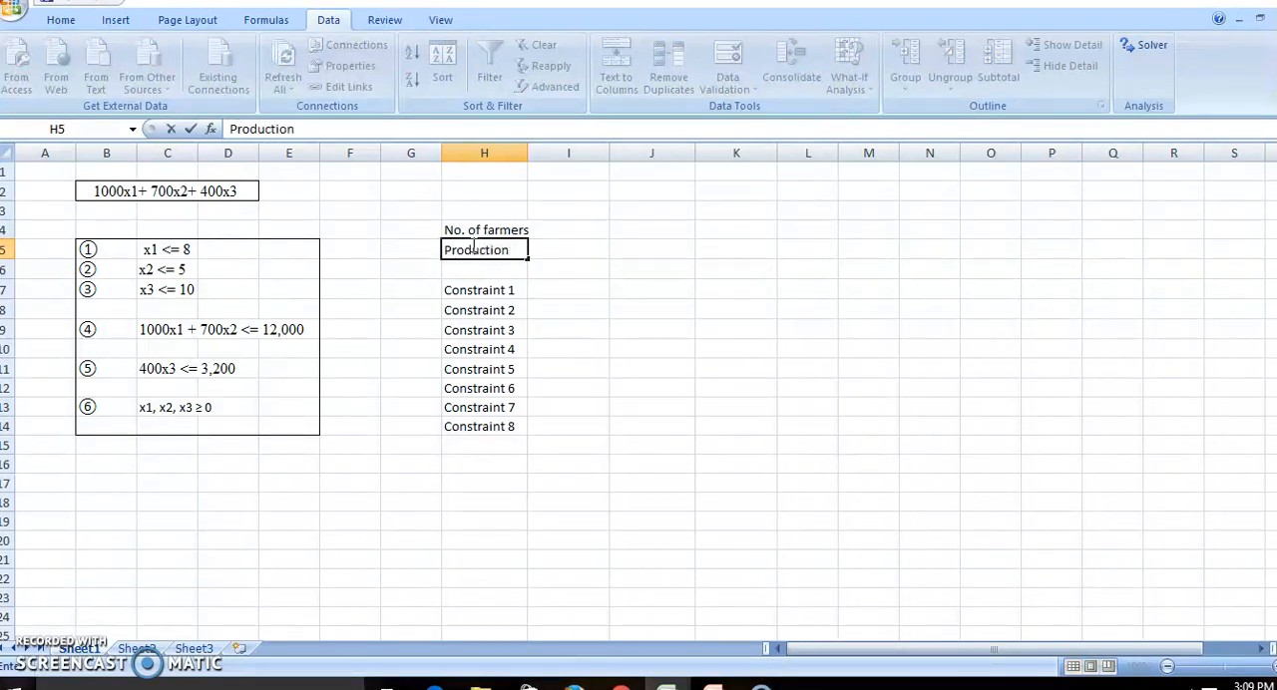
# Enter the column headings "Skilled", "Semi skilled" and "Unskilled" in I3, J3 and K3.
pyautogui.click(558, 212)
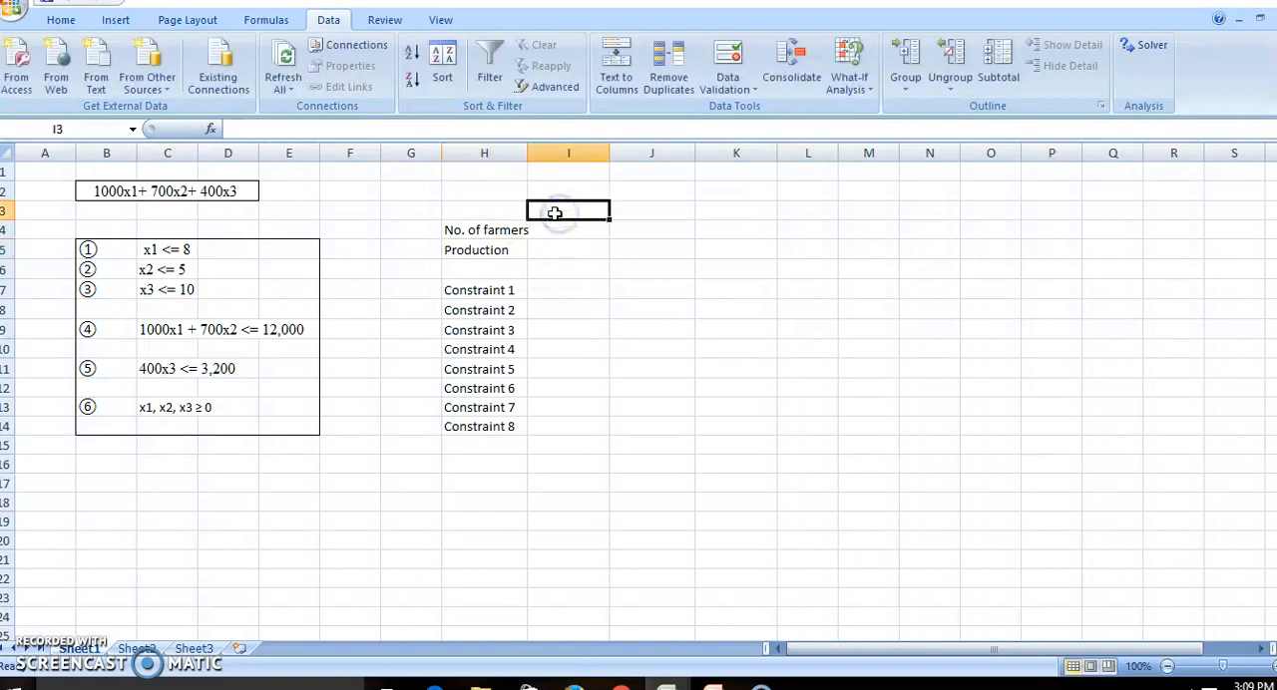
pyautogui.write('Skilled')
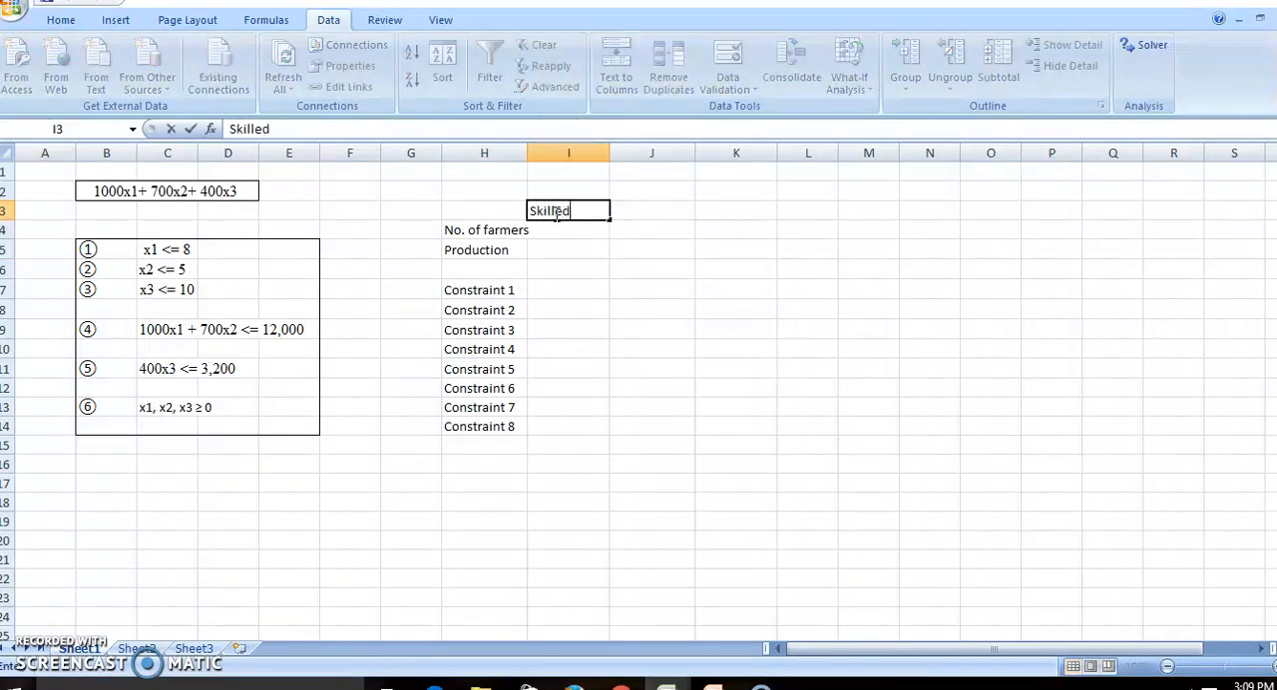
pyautogui.press('Tab')
pyautogui.write('S')
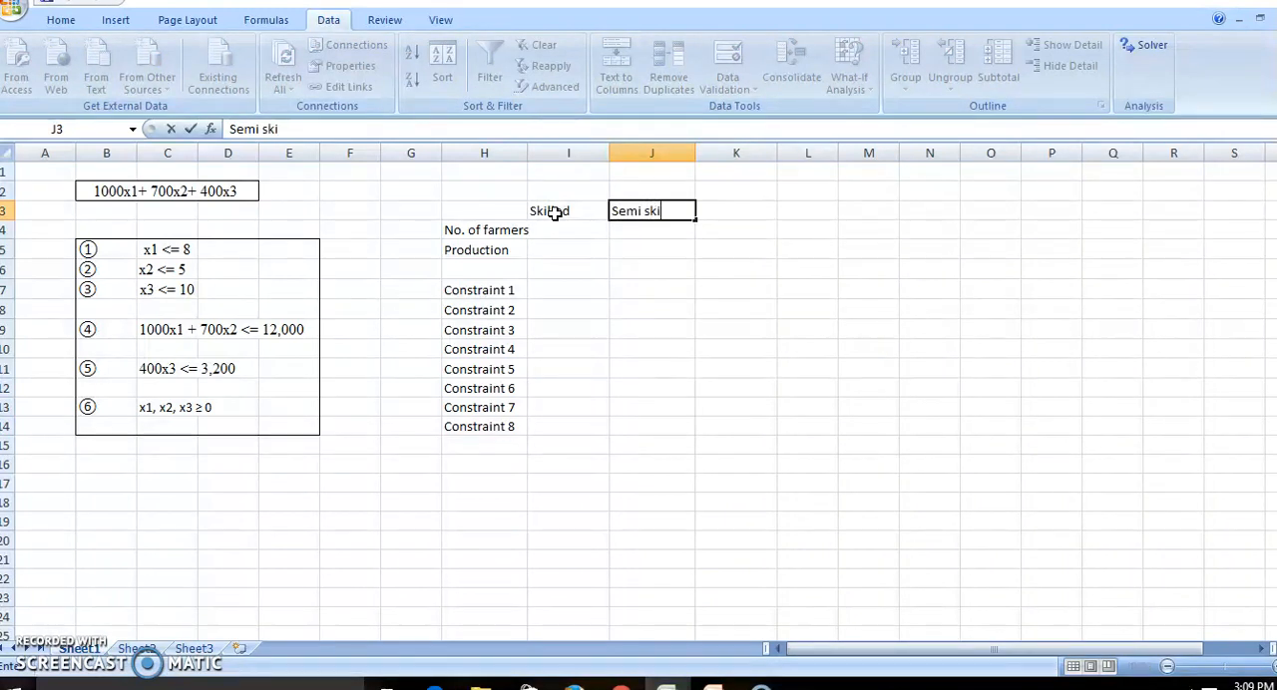
pyautogui.write('emi skilled')
pyautogui.press('Tab')
pyautogui.write('U')
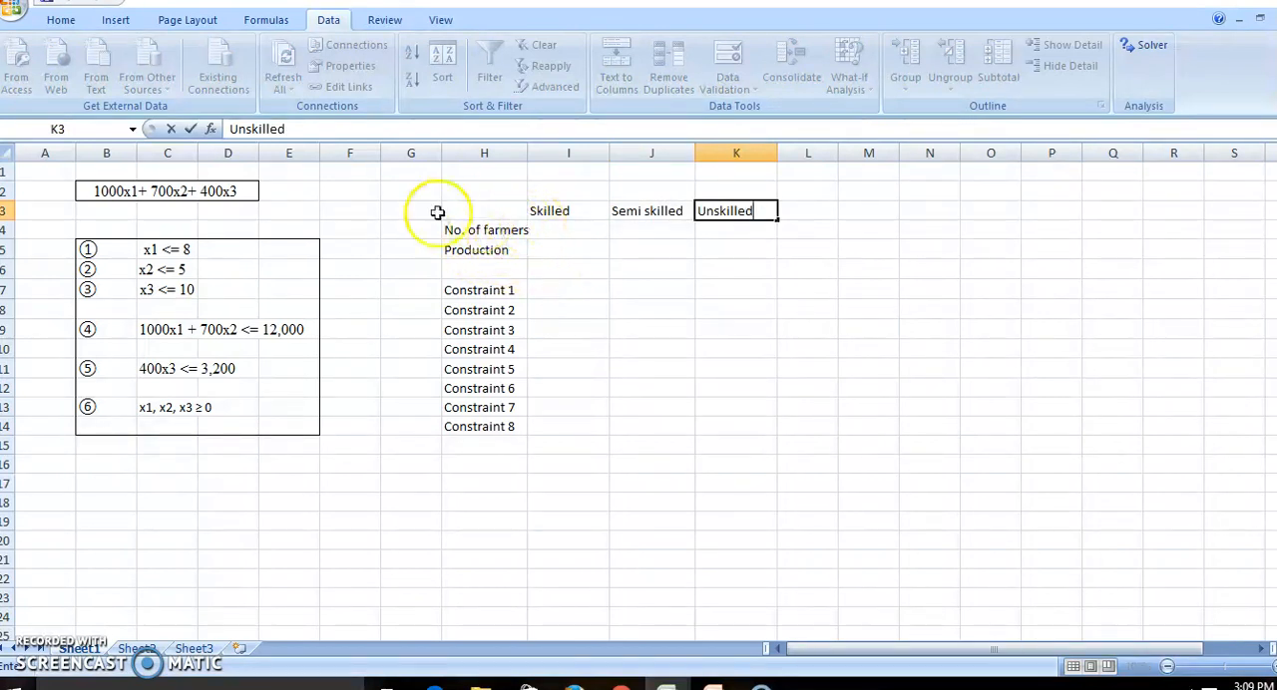
# Fill the Production row with 1000 for Skilled, 700 for Semi skilled and 400 for Unskilled.
pyautogui.click(550, 249)
pyautogui.write('1000')
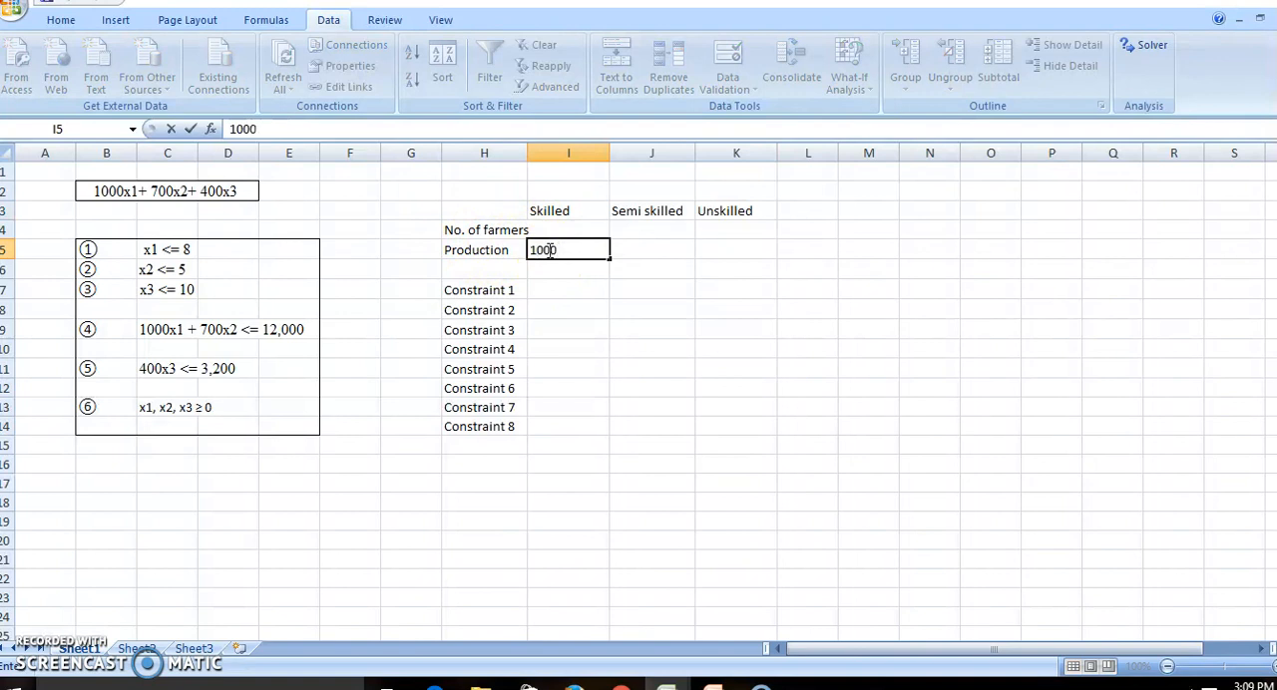
pyautogui.press('Tab')
pyautogui.write('700')
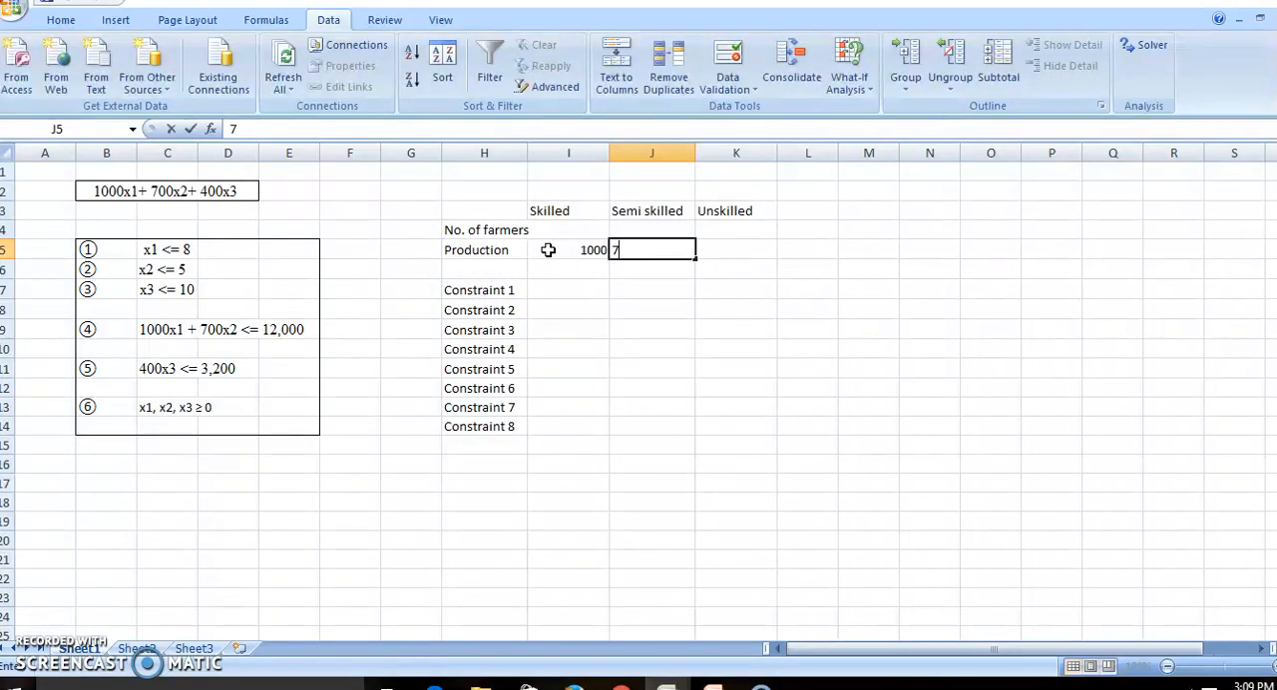
pyautogui.press('Tab')
pyautogui.write('4')
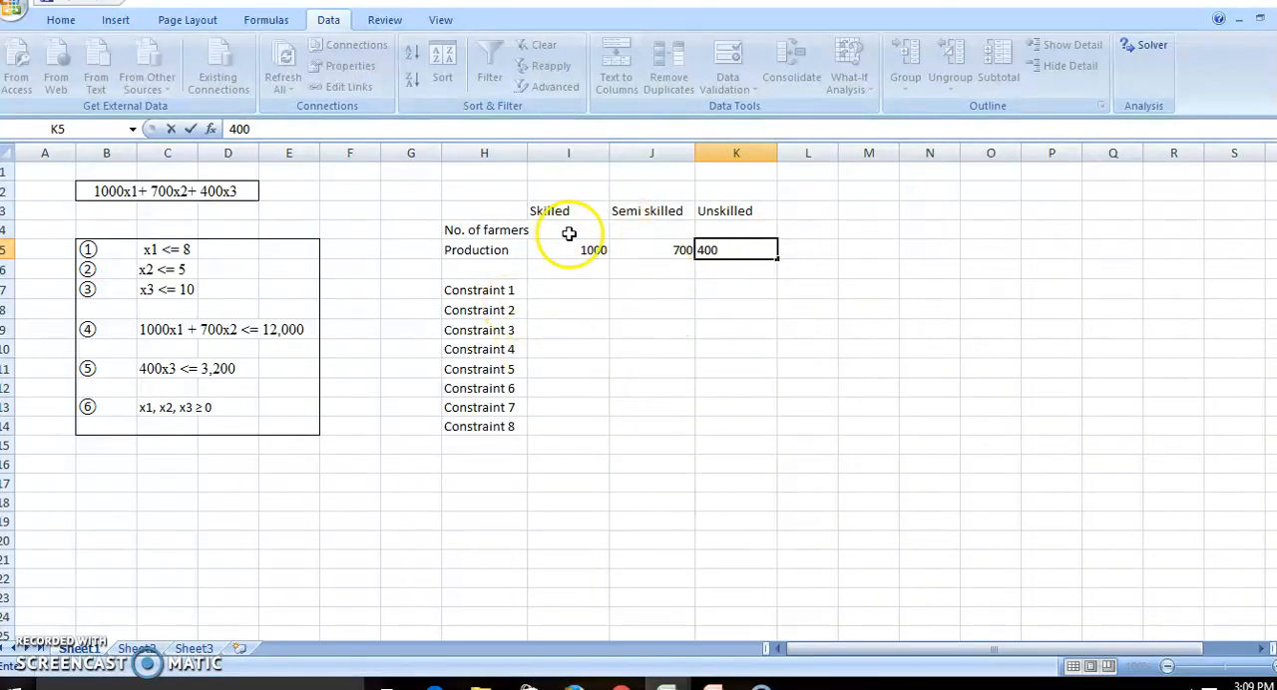
pyautogui.click(803, 259)
# Enter the total production formula =I5*I4+J5*J4+K5*K4 in L5.
pyautogui.click(810, 249)
pyautogui.write('=')
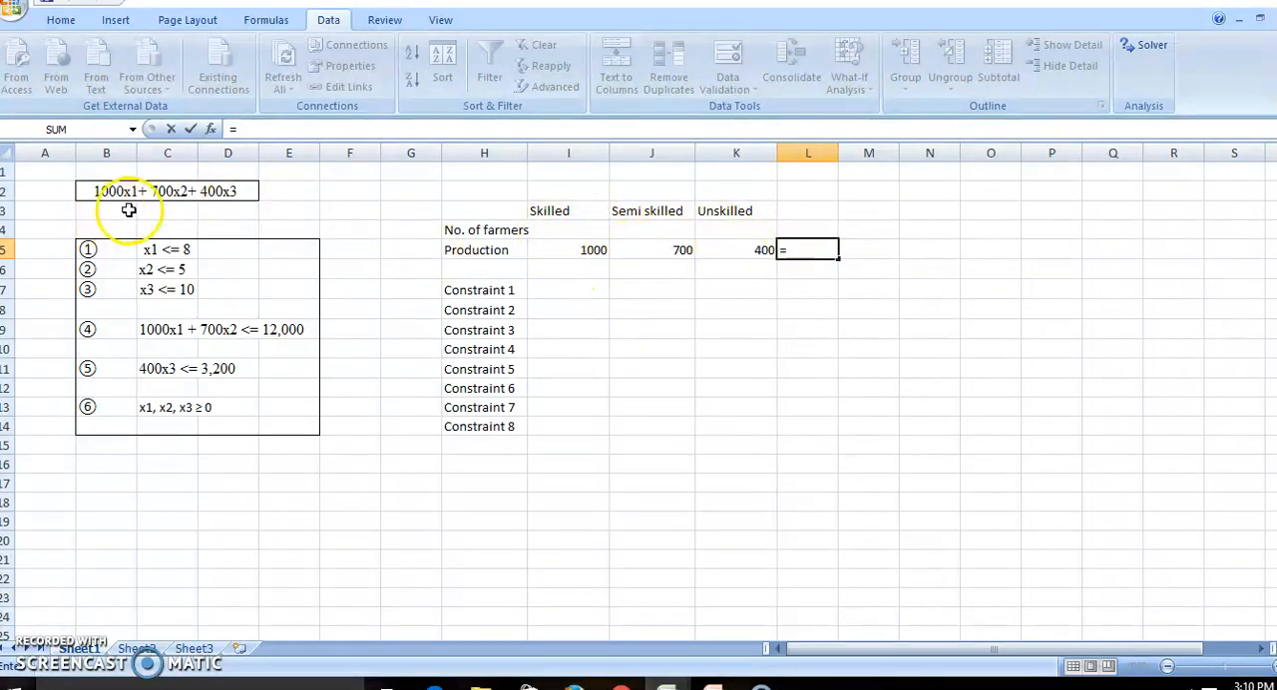
pyautogui.click(593, 251)
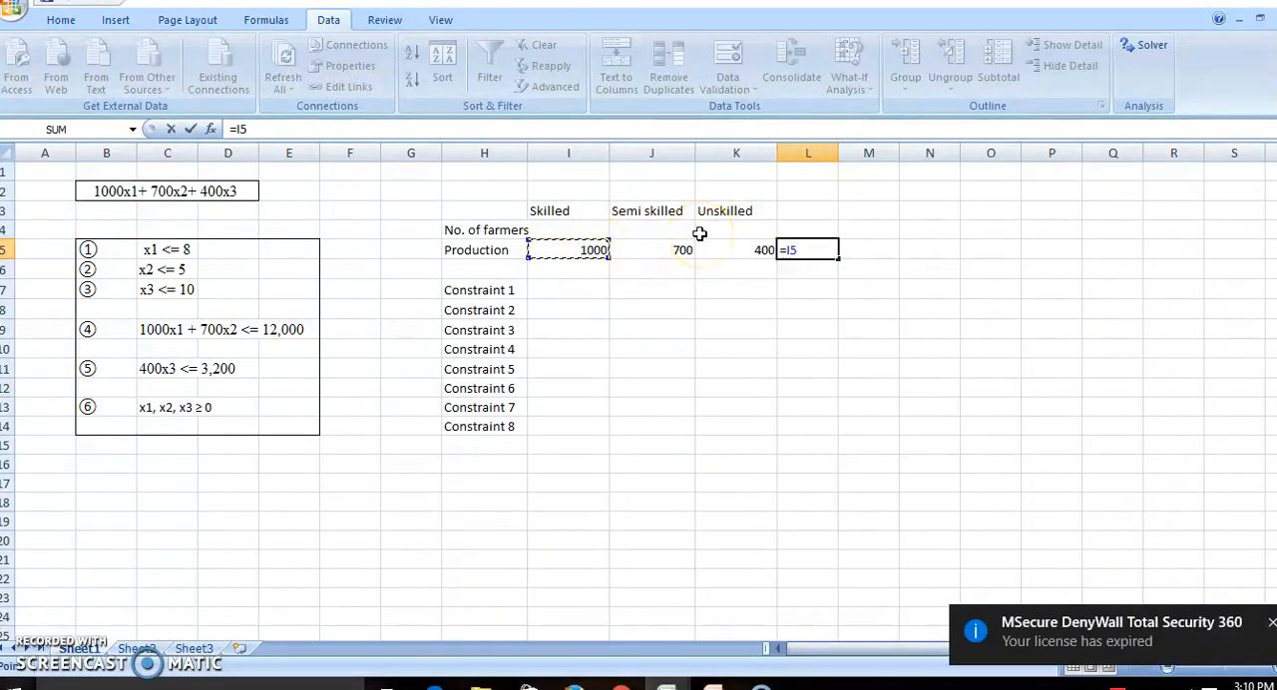
pyautogui.click(1272, 623)
pyautogui.click(582, 251)
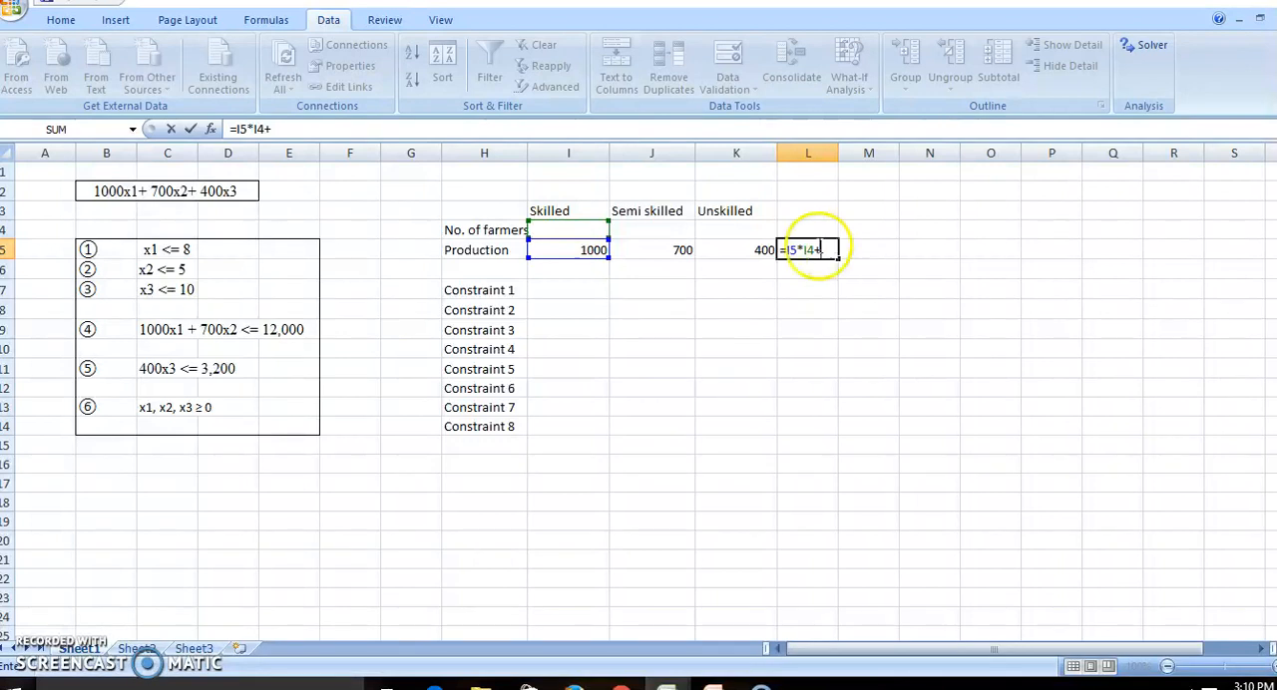
pyautogui.click(686, 251)
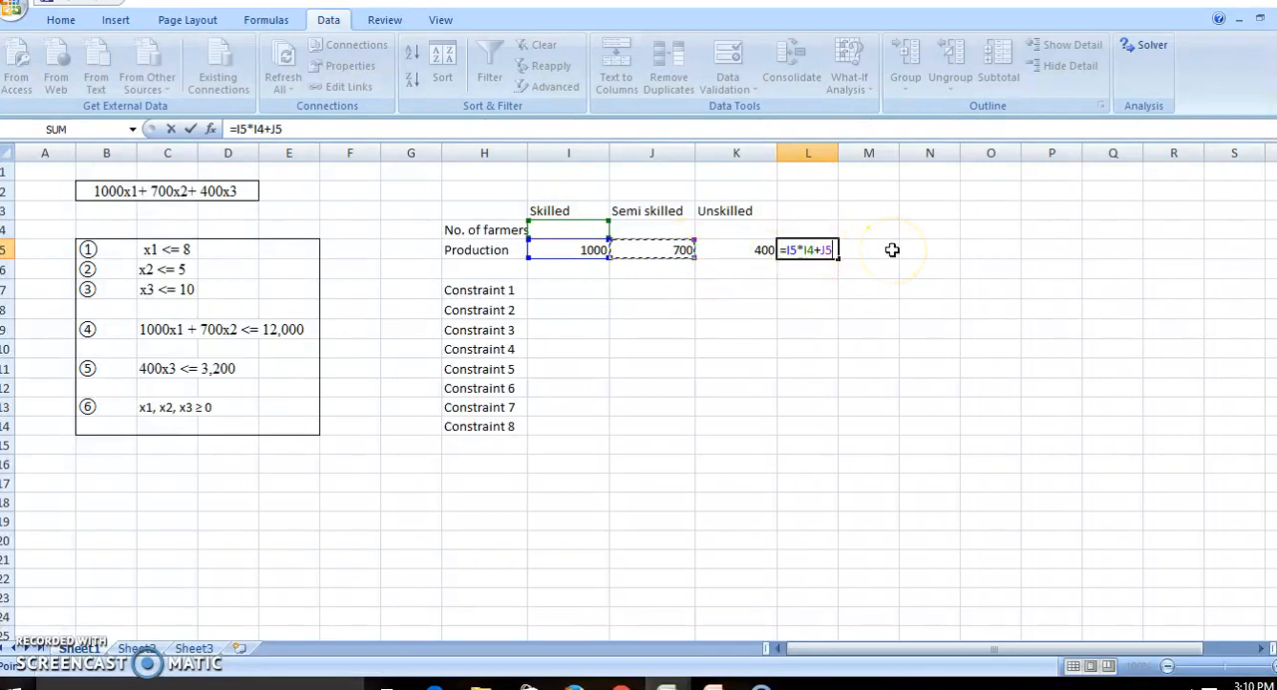
pyautogui.click(653, 230)
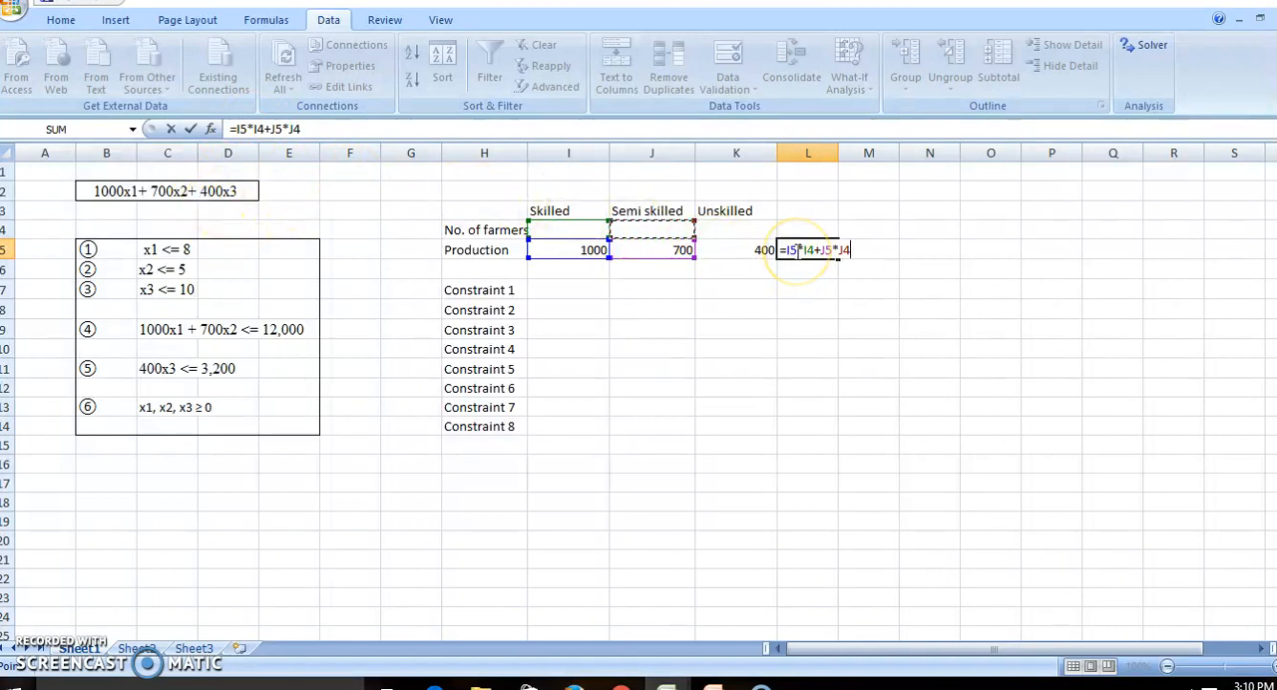
pyautogui.click(722, 249)
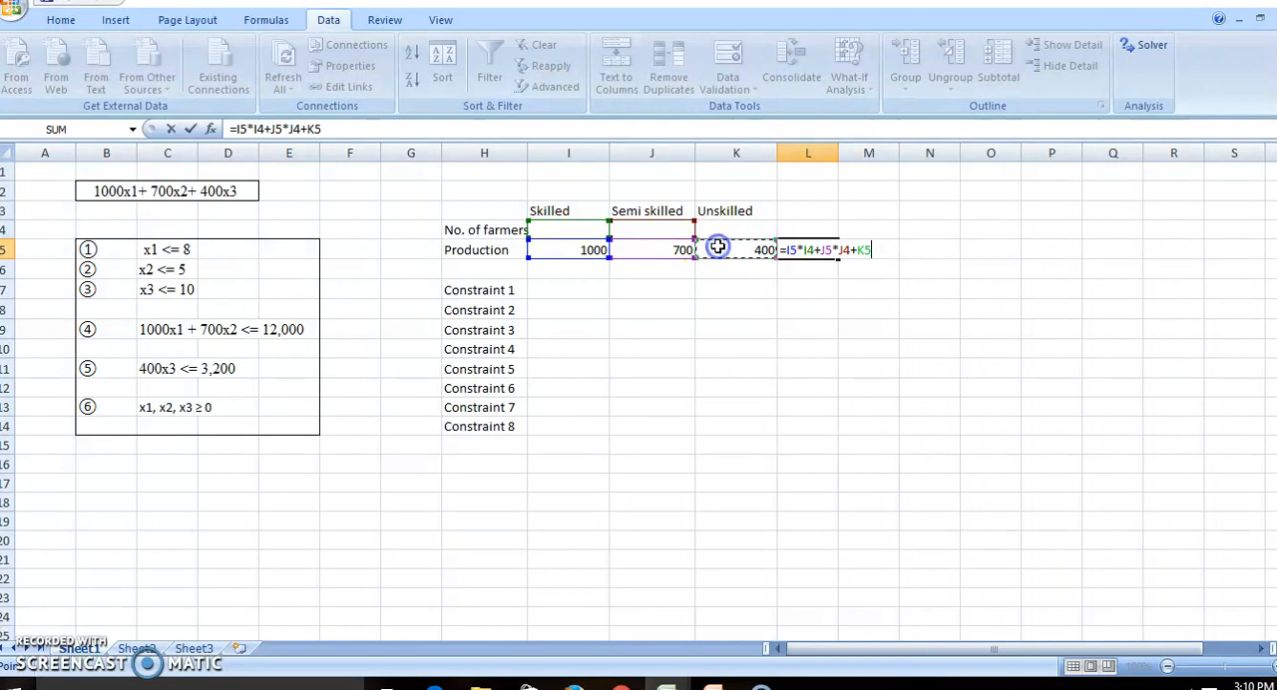
pyautogui.write('*')
pyautogui.click(742, 230)
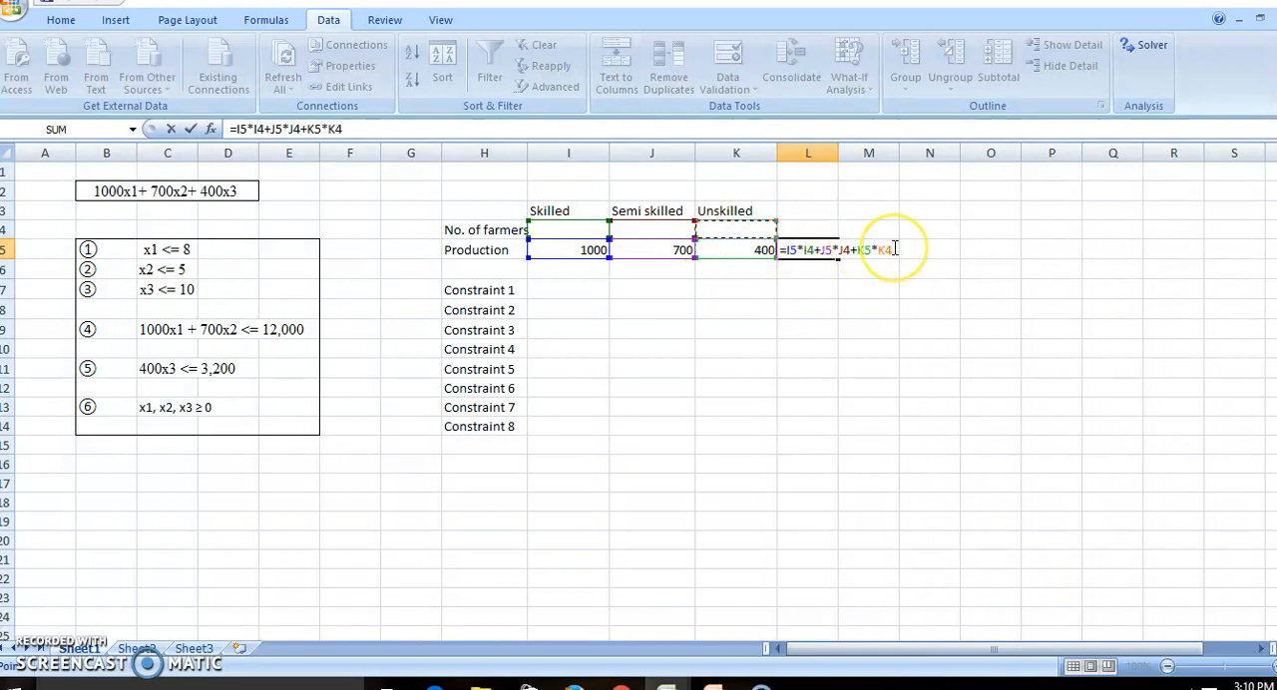
pyautogui.press('Return')
pyautogui.click(809, 253)
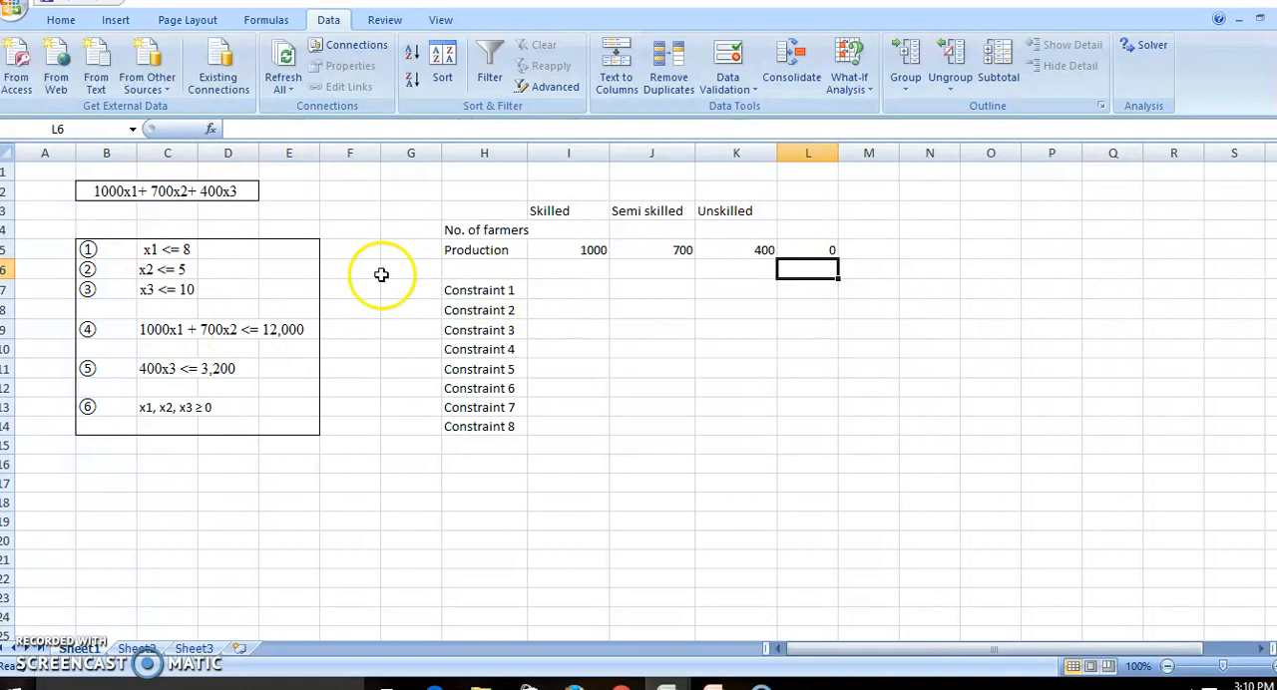
# Enter the formulas =I4, =J4 and =K4 for Constraints 1 to 3 in cells I7, I8 and I9.
pyautogui.click(564, 289)
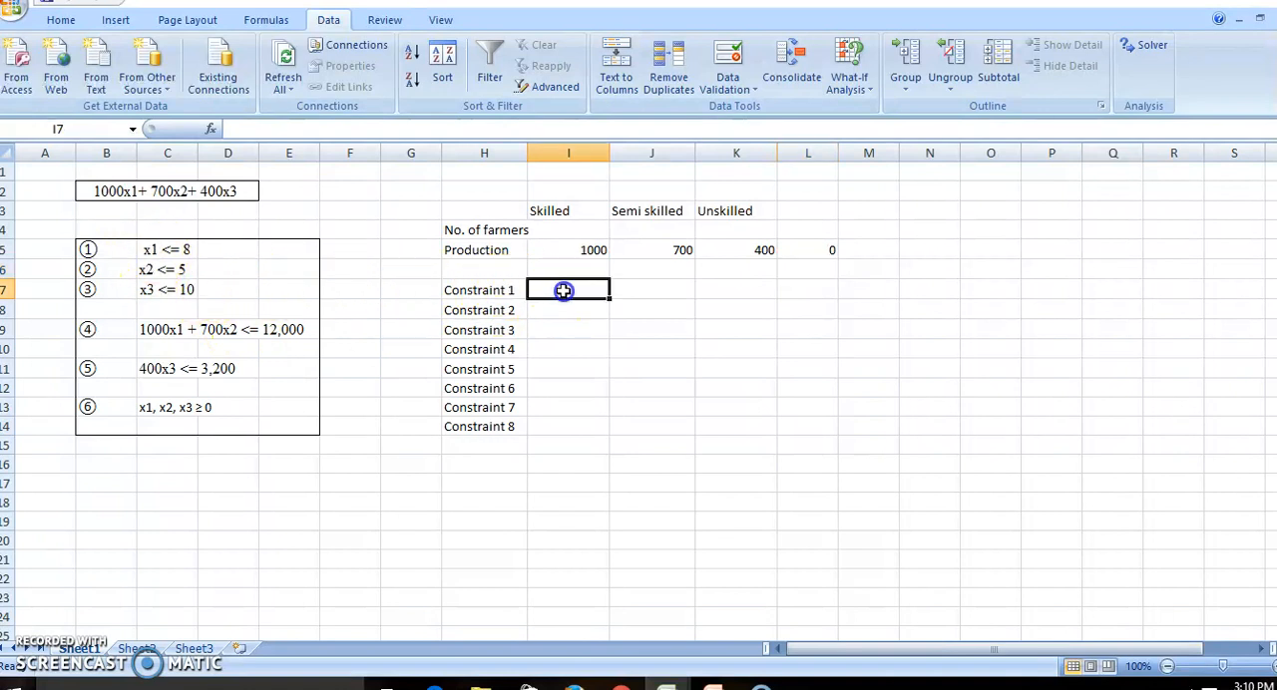
pyautogui.write('=')
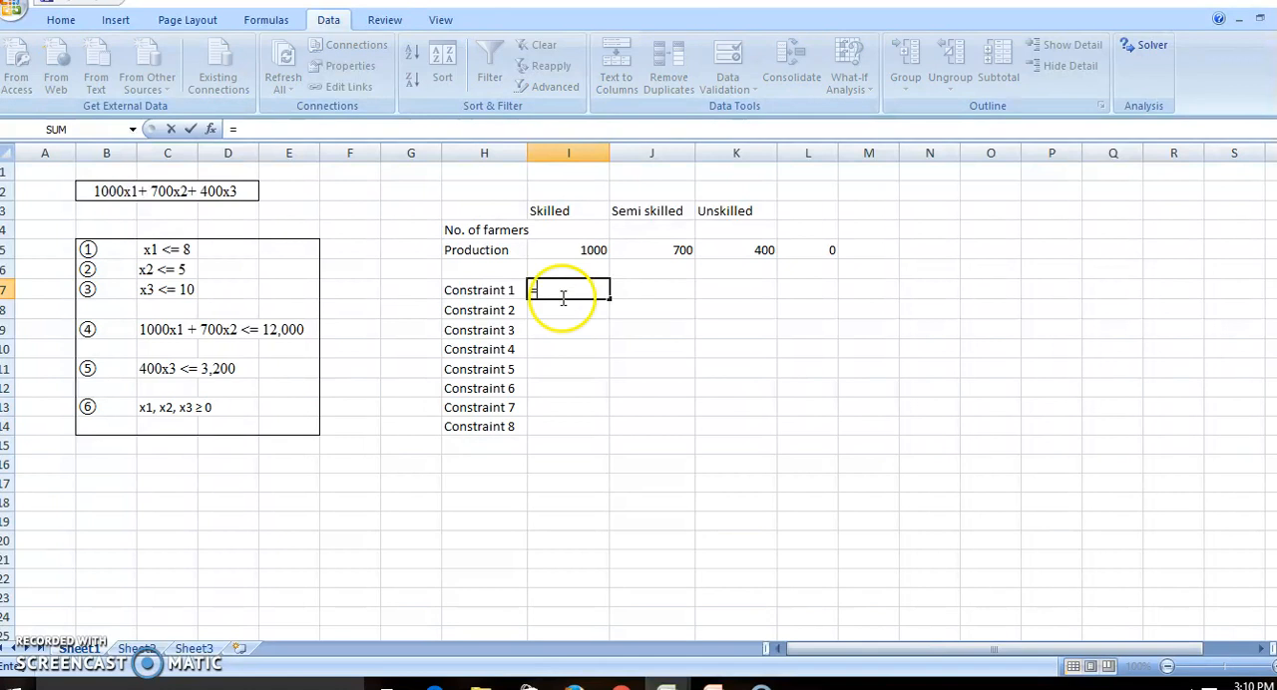
pyautogui.click(585, 230)
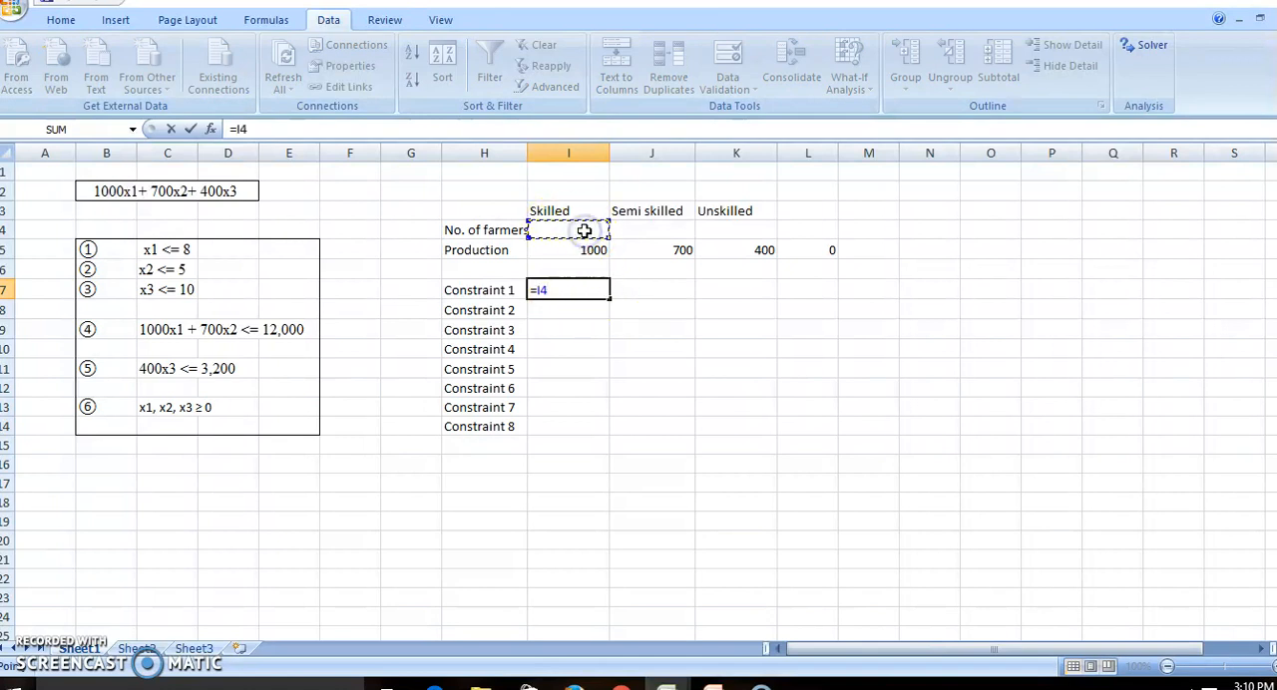
pyautogui.press('Return')
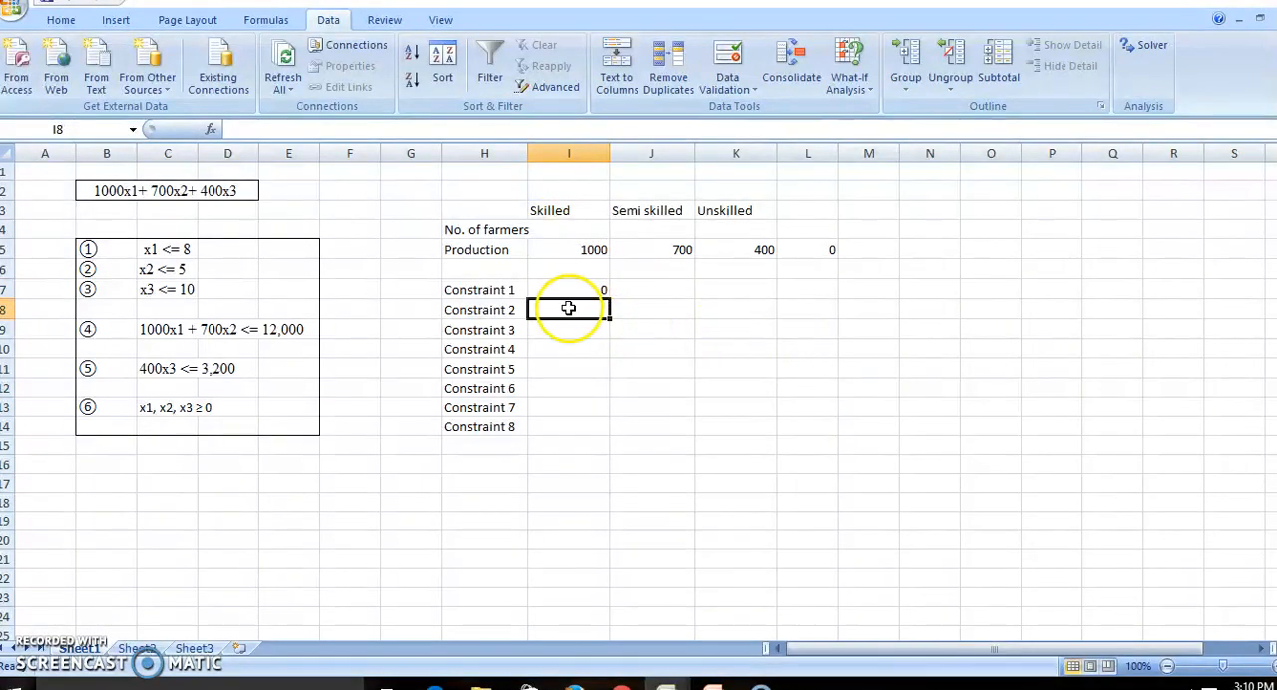
pyautogui.write('=')
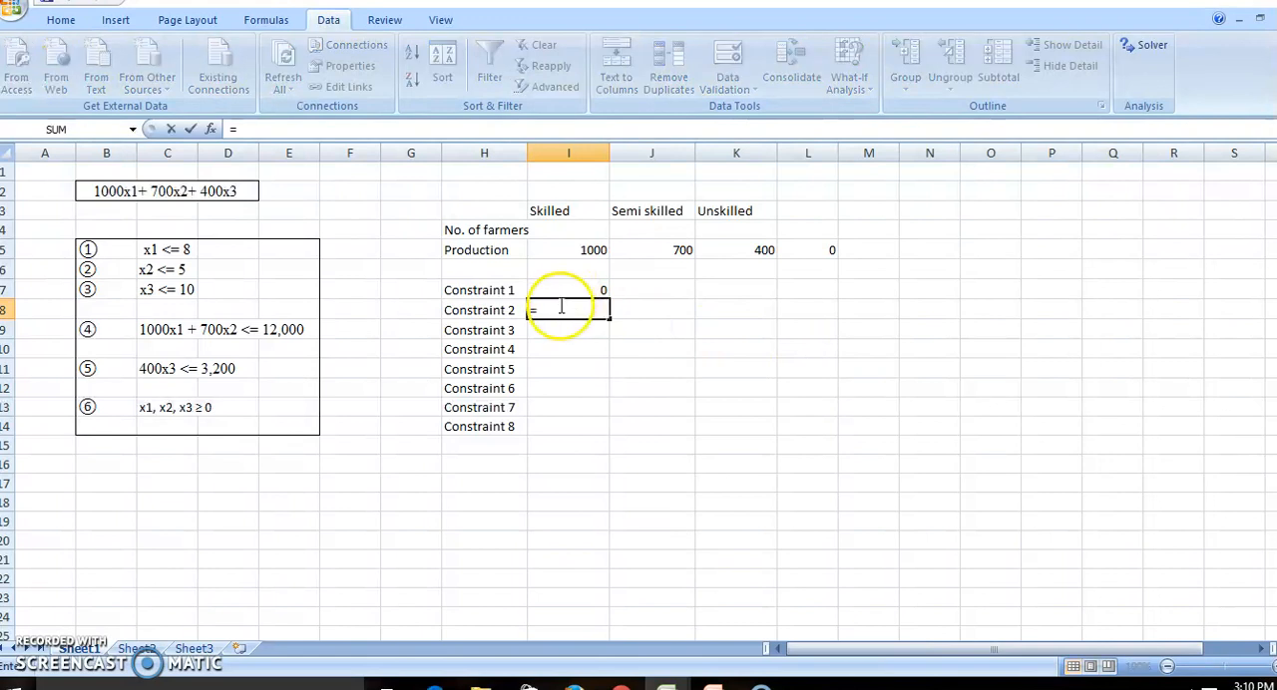
pyautogui.click(651, 232)
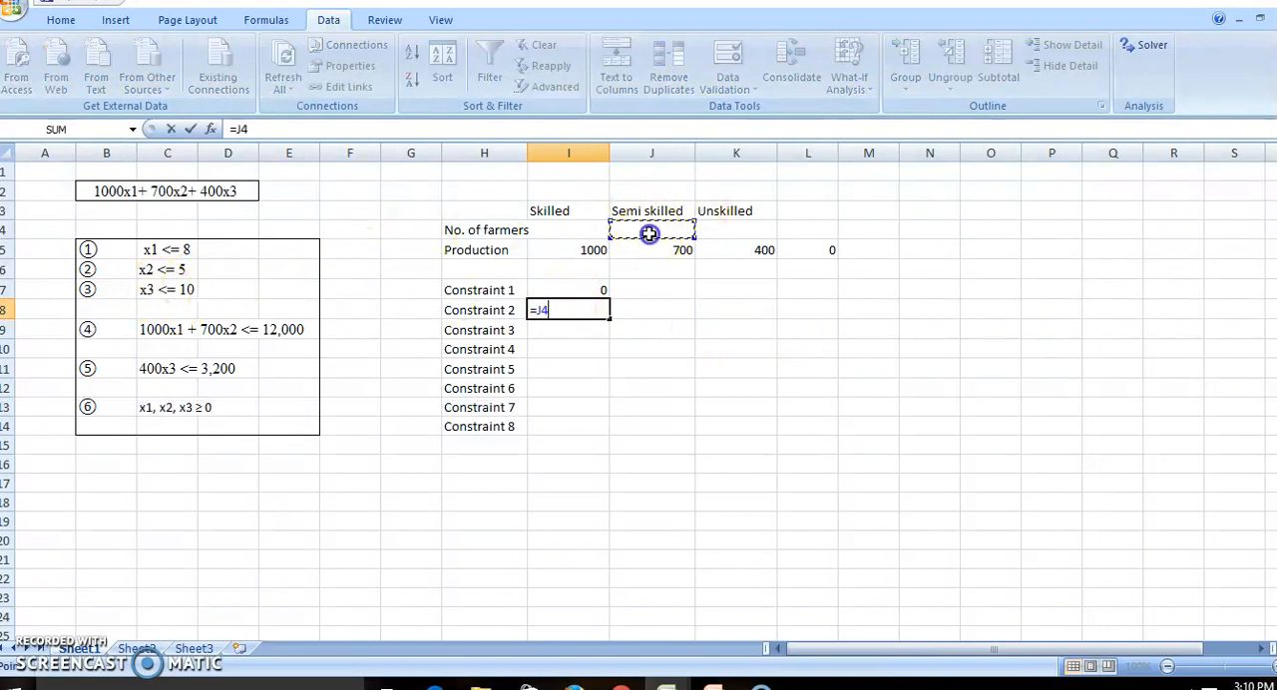
pyautogui.press('Return')
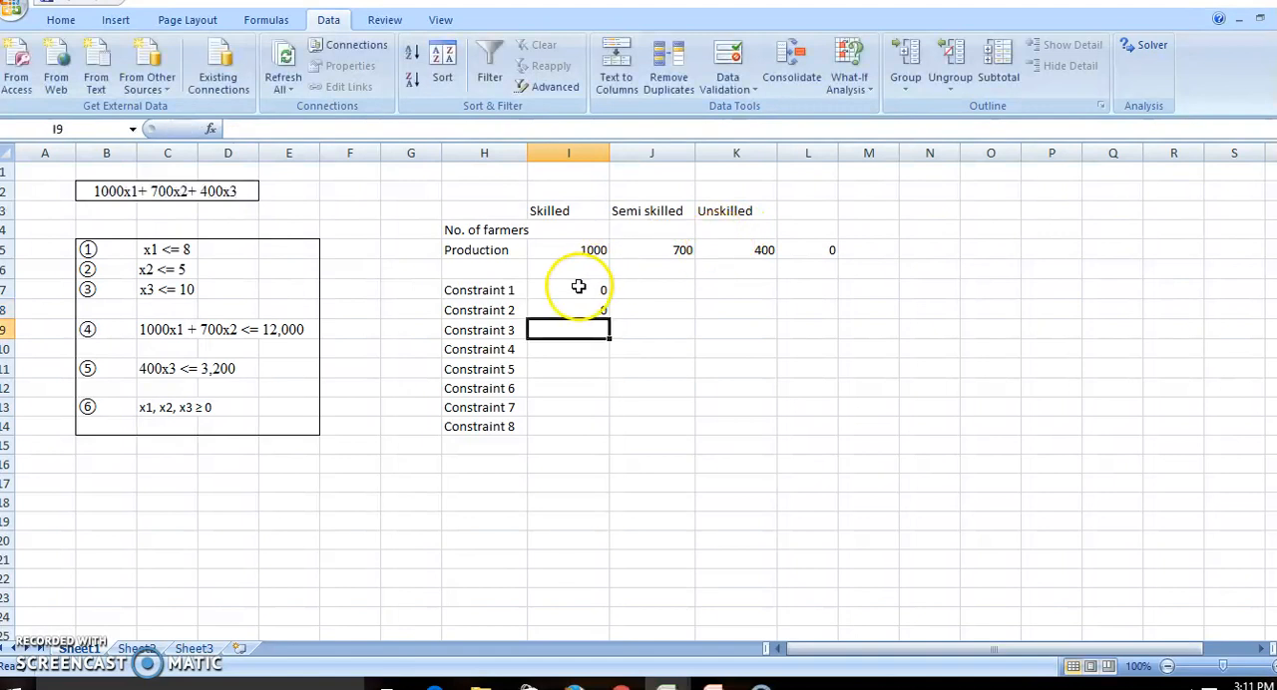
pyautogui.write('=')
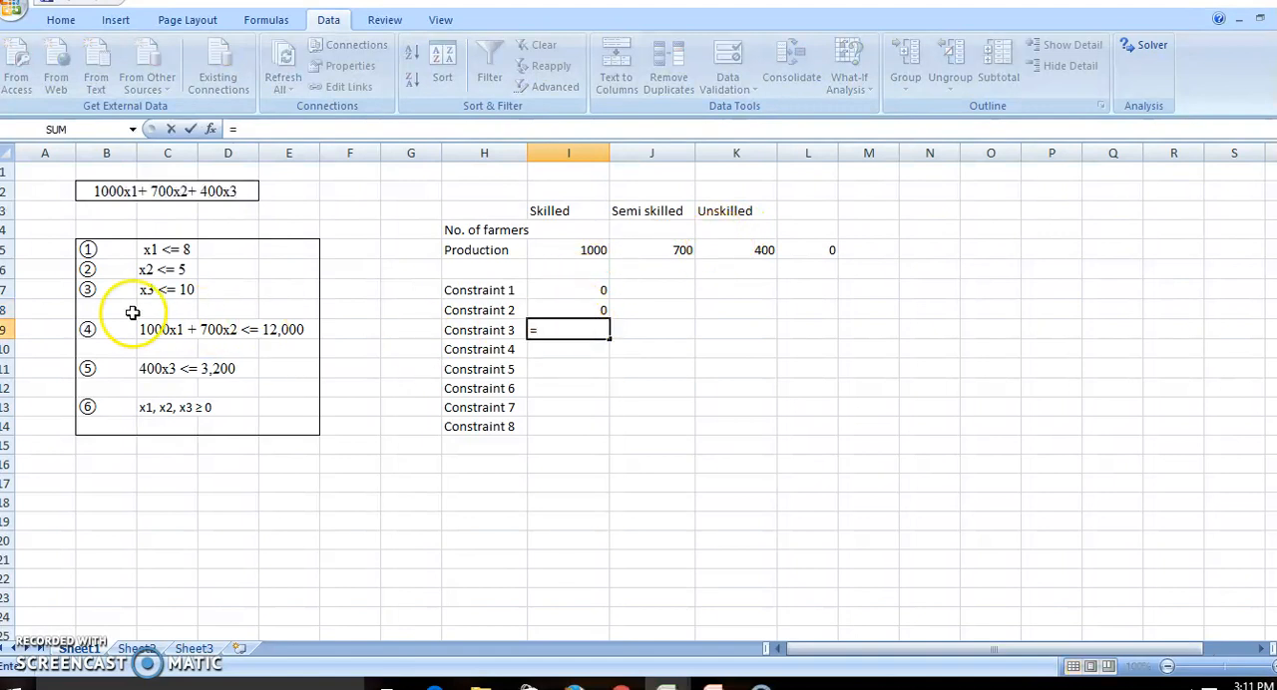
pyautogui.click(714, 229)
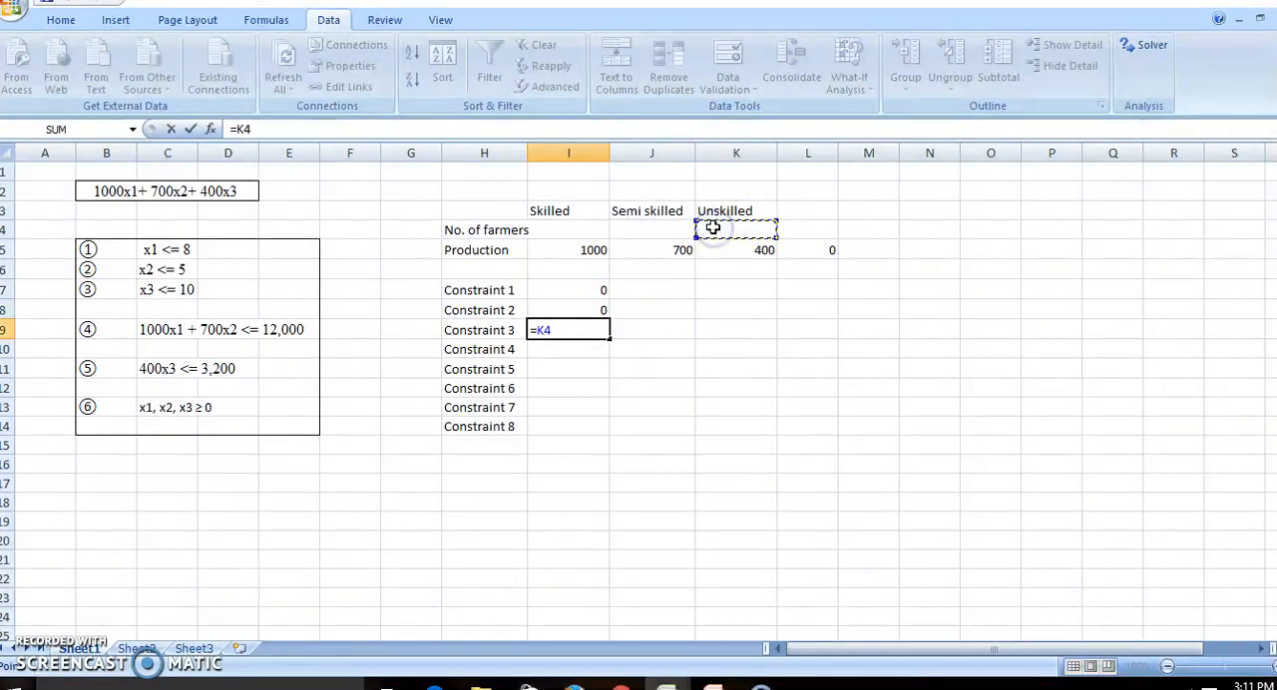
pyautogui.press('Return')
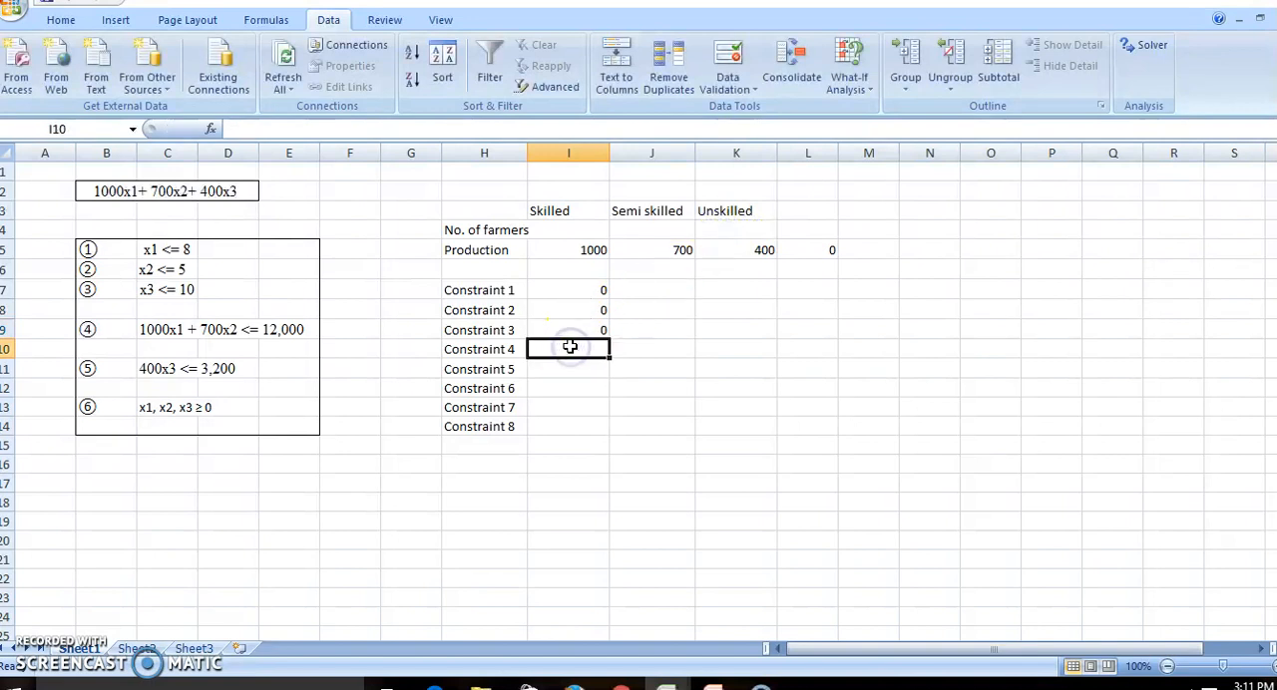
# Enter the Constraint 4 formula =I5*I4+J5*J4 in I10.
pyautogui.write('=')
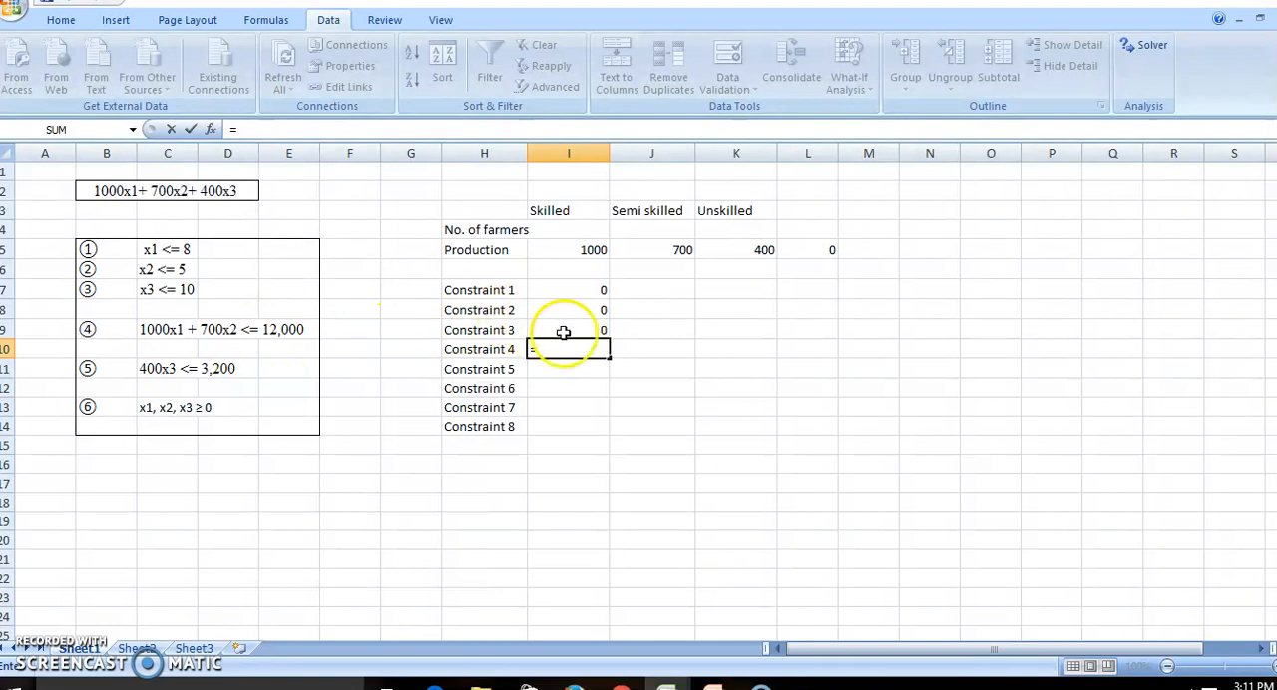
pyautogui.click(586, 250)
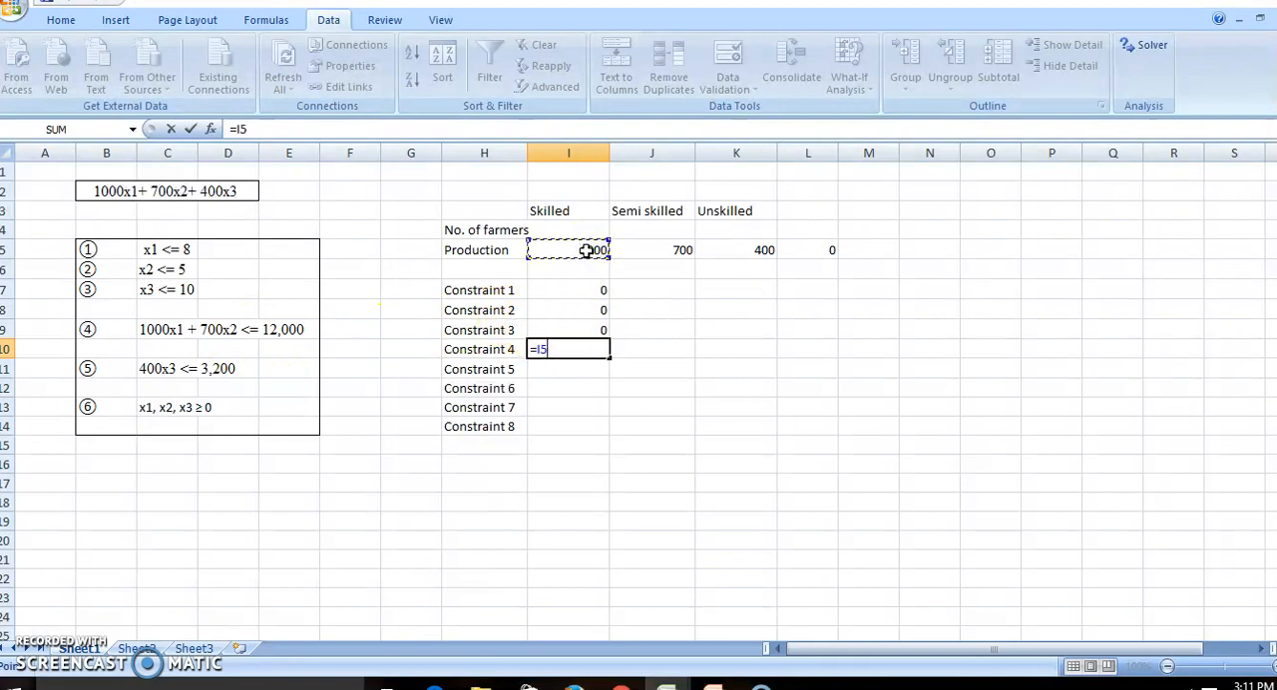
pyautogui.write('*')
pyautogui.click(582, 229)
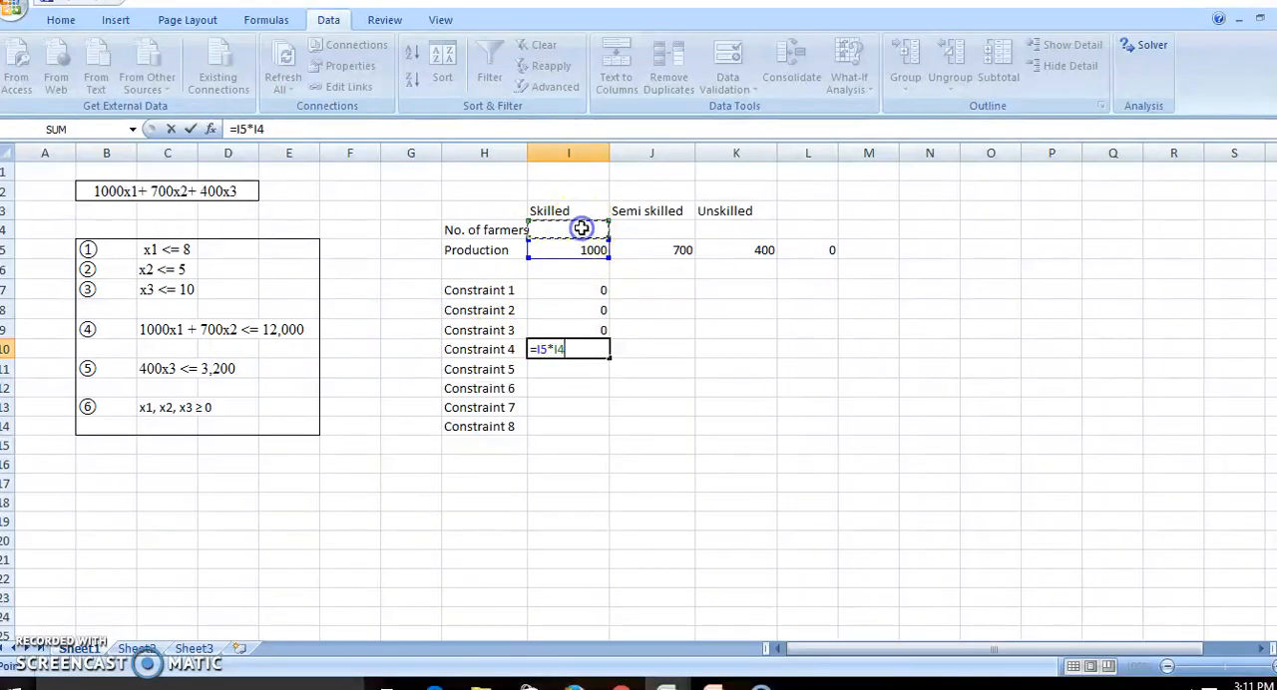
pyautogui.write('+')
pyautogui.click(650, 248)
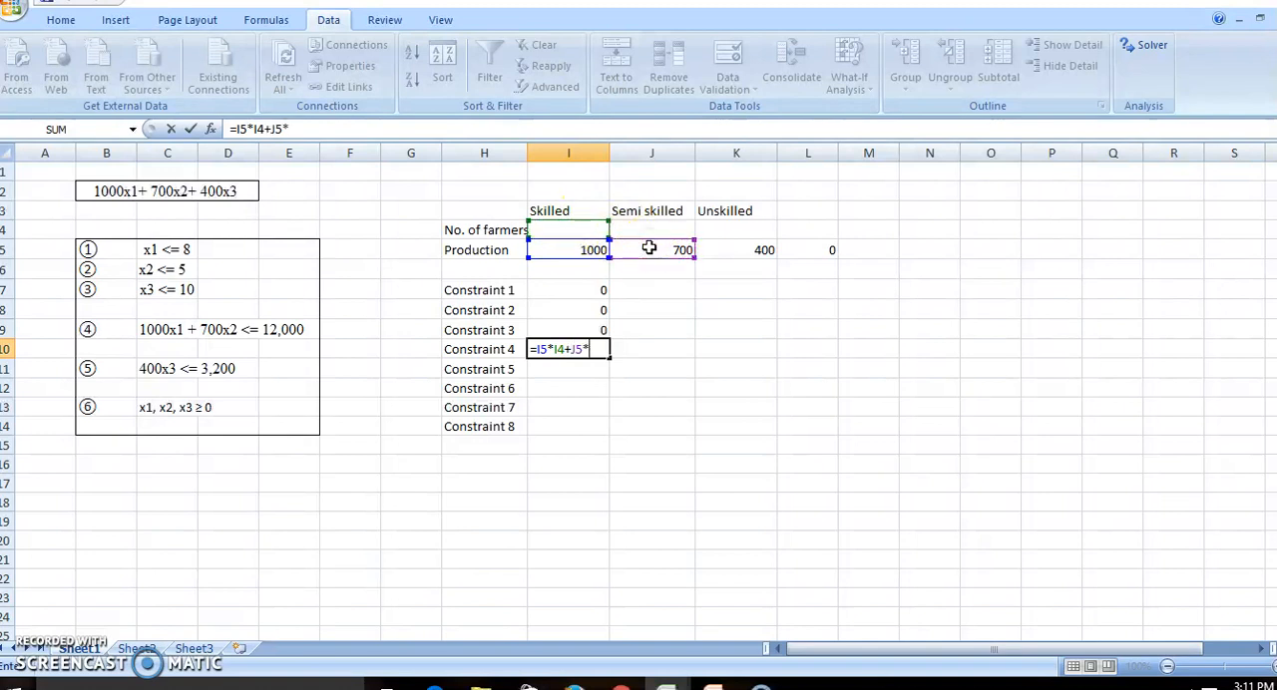
pyautogui.write('*')
pyautogui.click(650, 231)
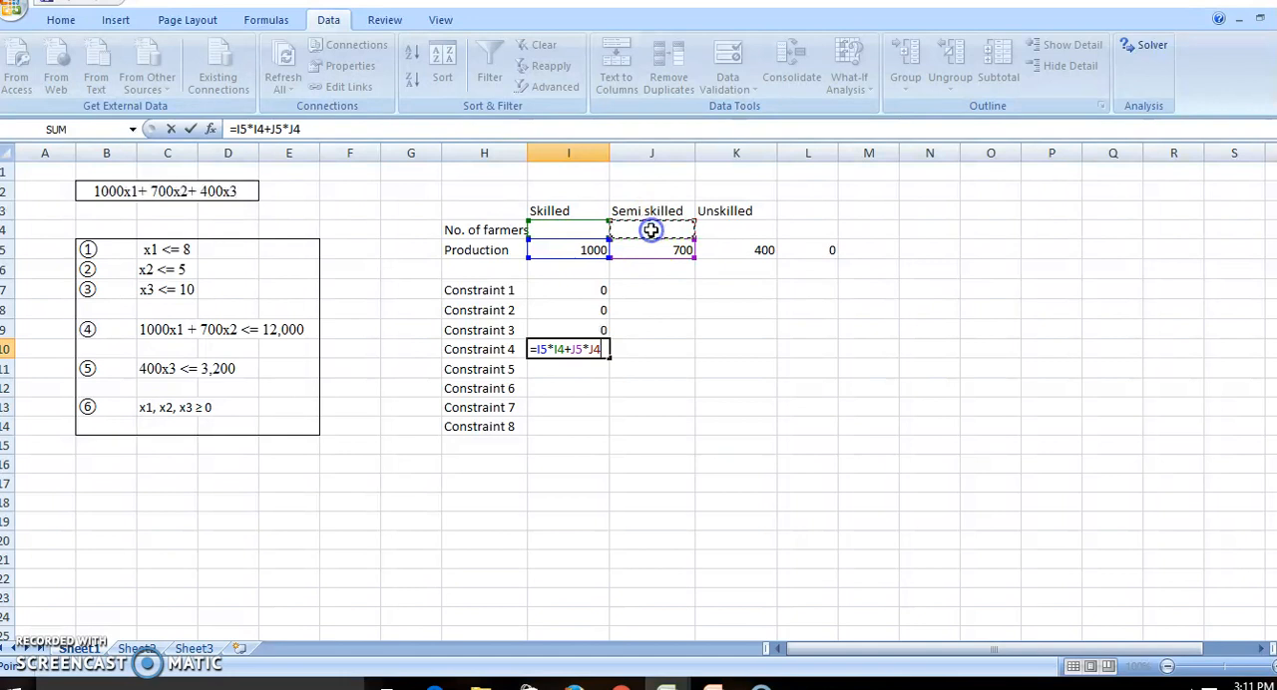
pyautogui.press('Return')
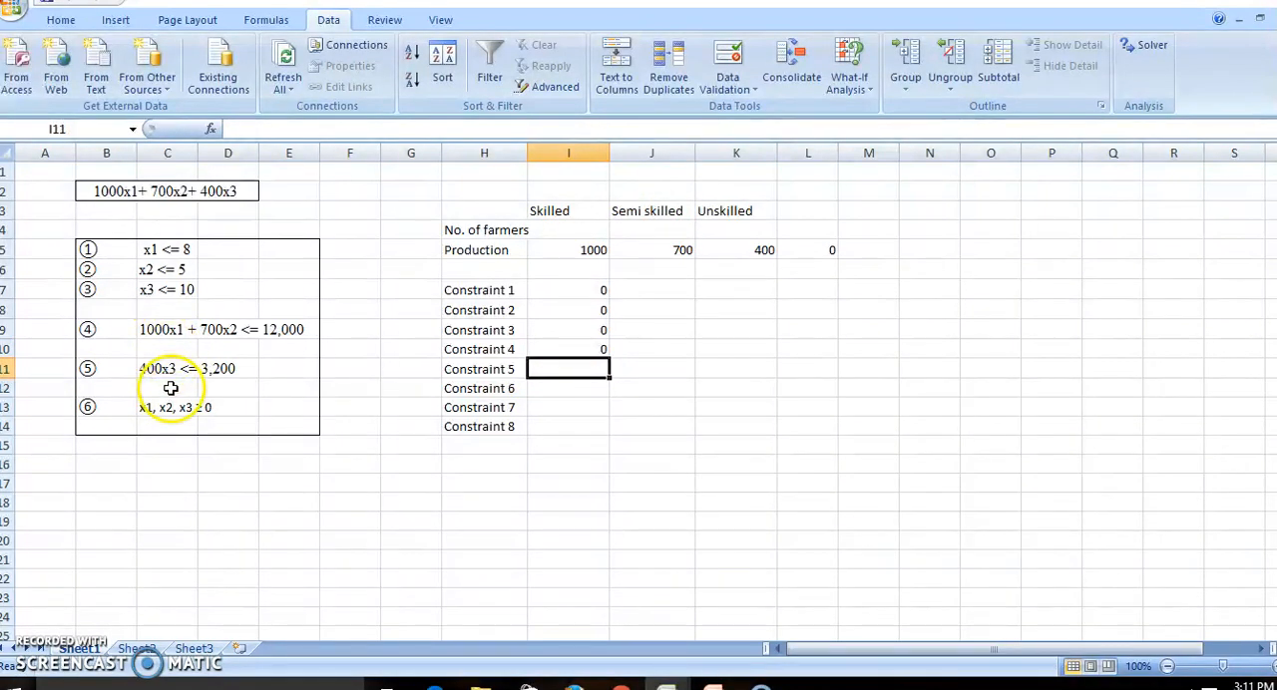
# Enter the Constraint 5 formula =K5*K4 in I11.
pyautogui.click(547, 368)
pyautogui.write('=')
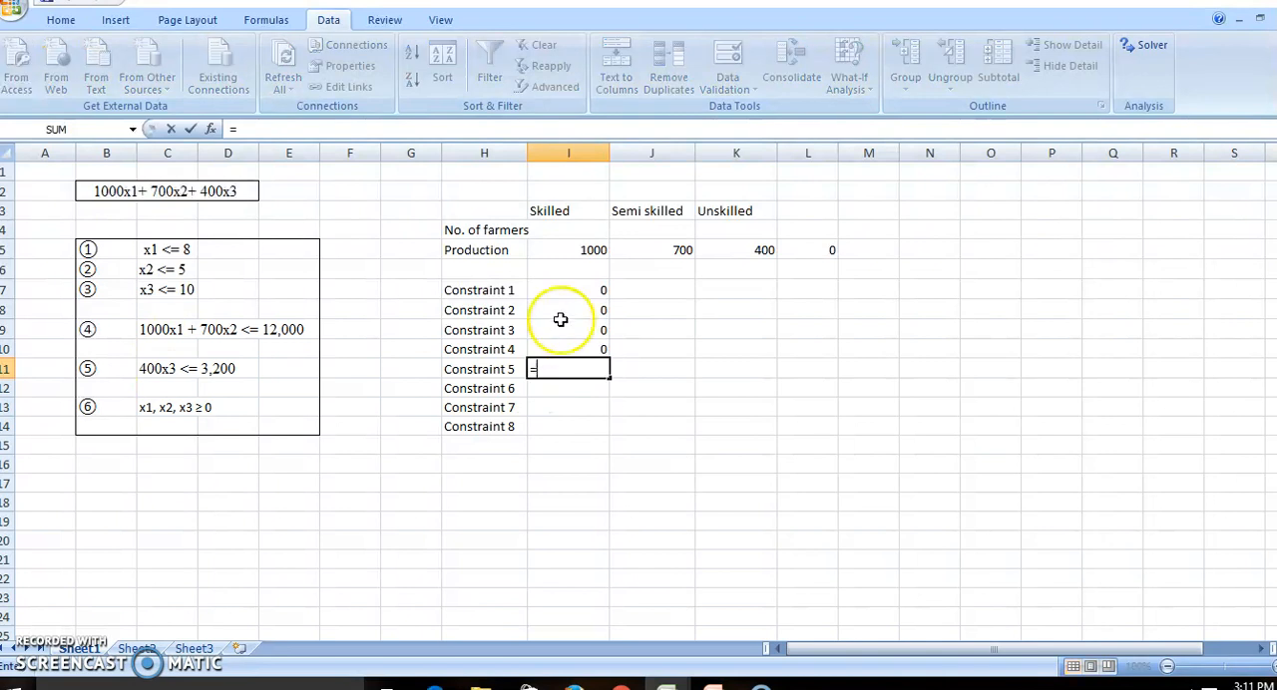
pyautogui.click(714, 247)
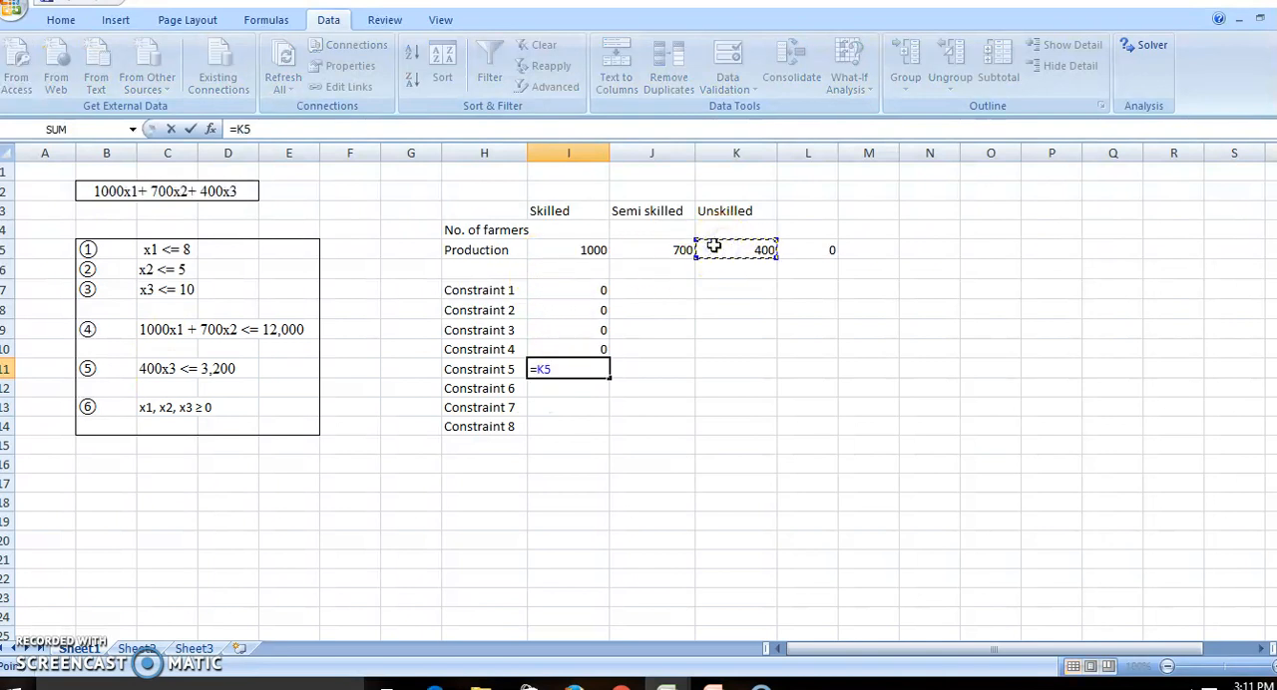
pyautogui.write('*')
pyautogui.click(720, 229)
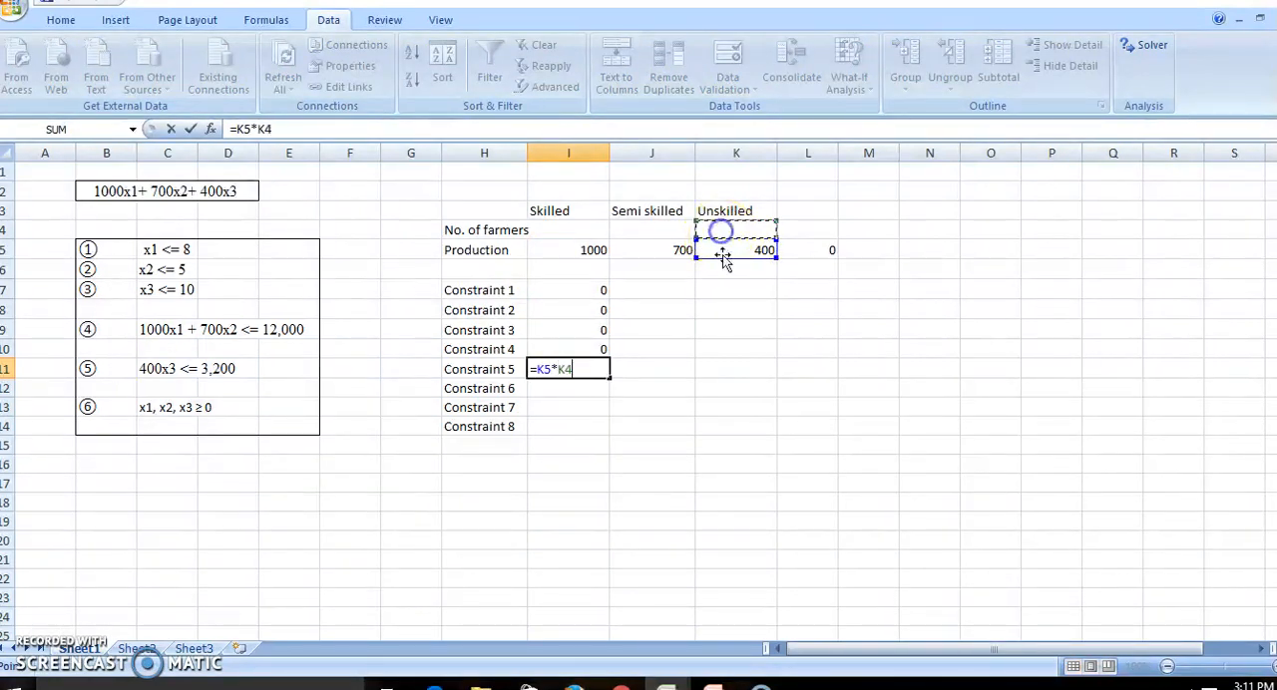
pyautogui.press('Return')
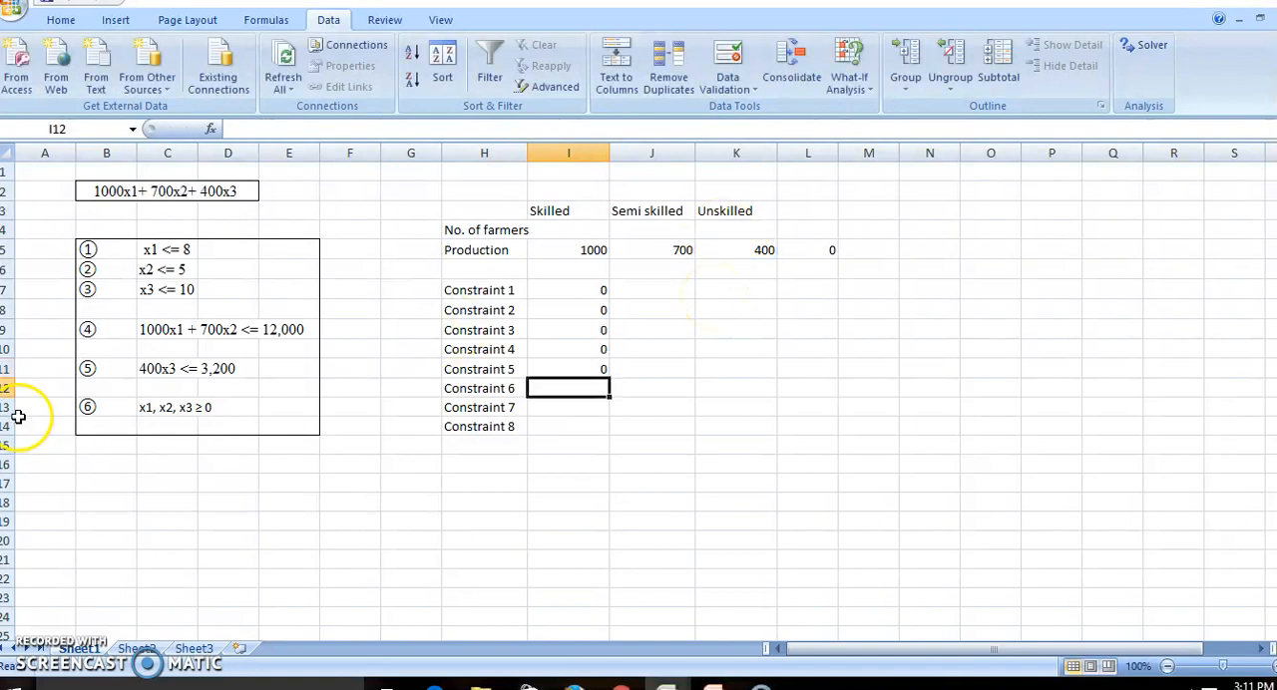
# Enter the non-negativity formulas =I4, =J4 and =K4 for Constraints 6 to 8 in I12, I13 and I14.
pyautogui.click(584, 391)
pyautogui.click(576, 234)
pyautogui.press('Return')
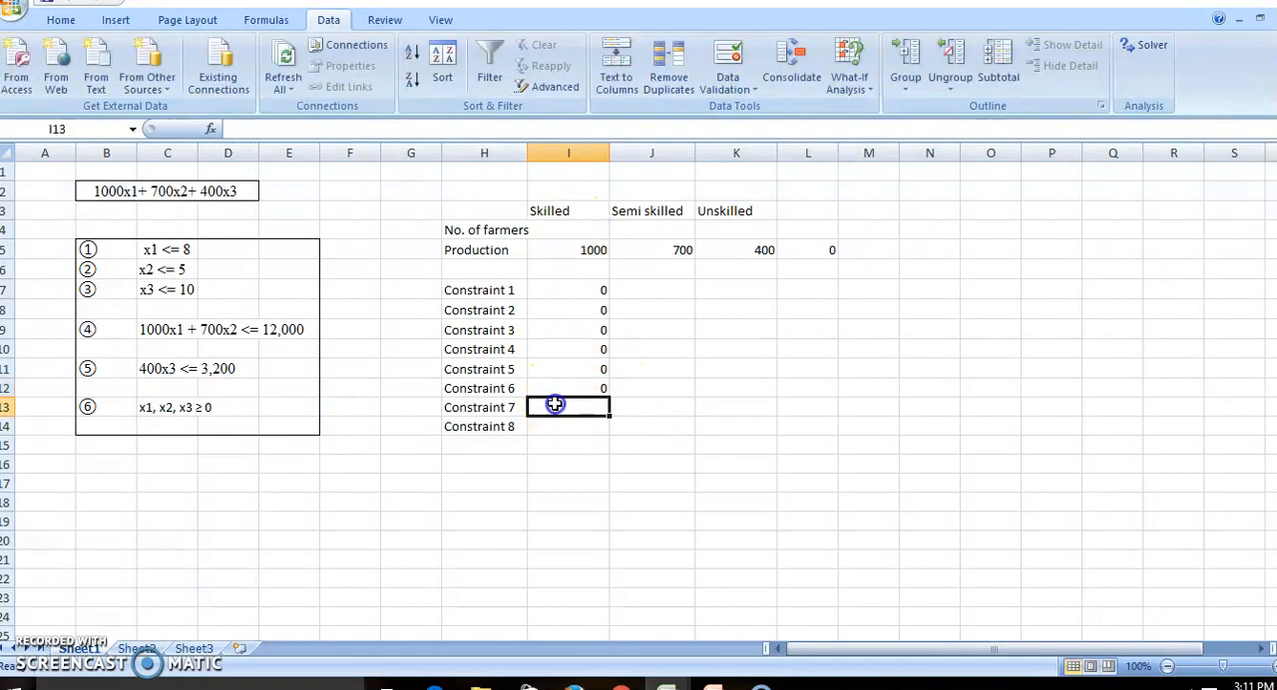
pyautogui.write('=')
pyautogui.click(653, 232)
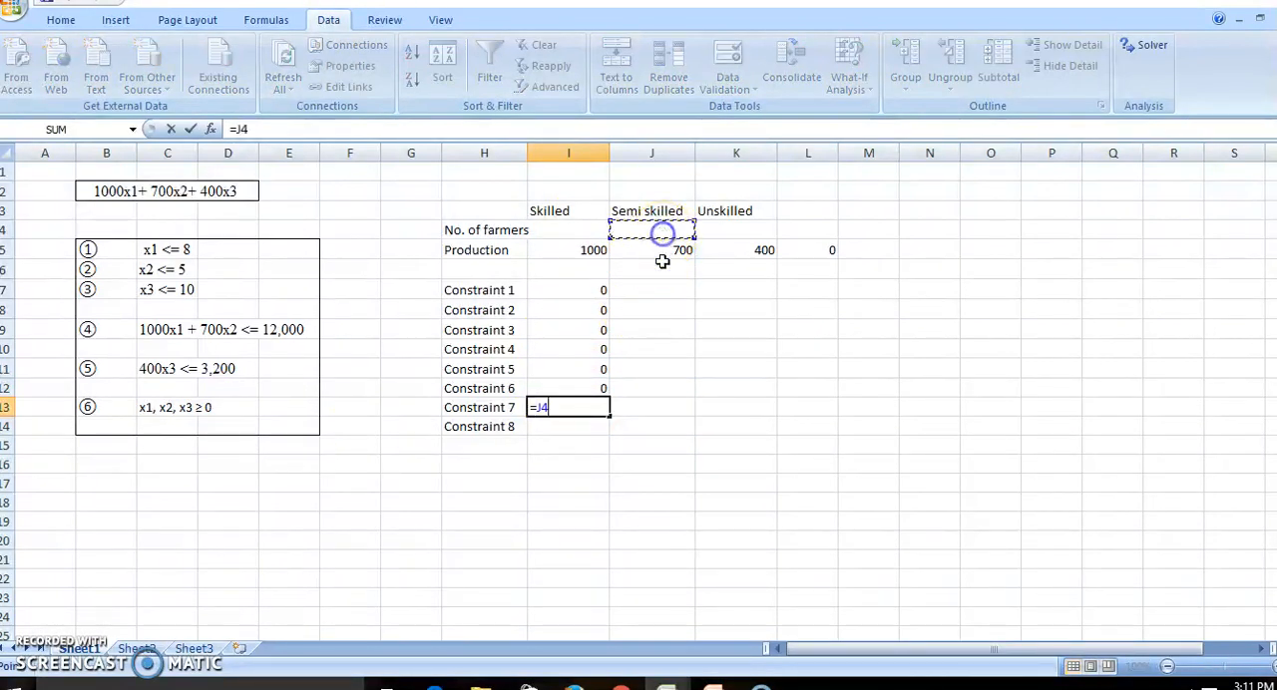
pyautogui.press('Return')
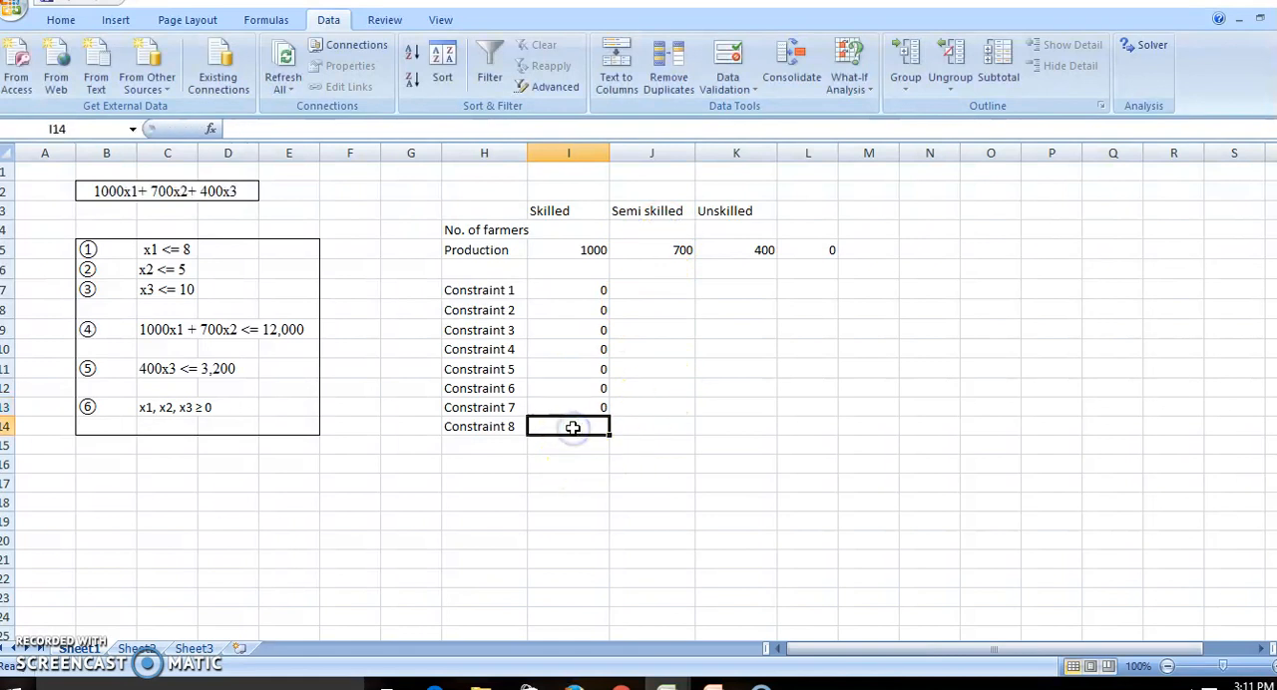
pyautogui.write('=')
pyautogui.click(740, 229)
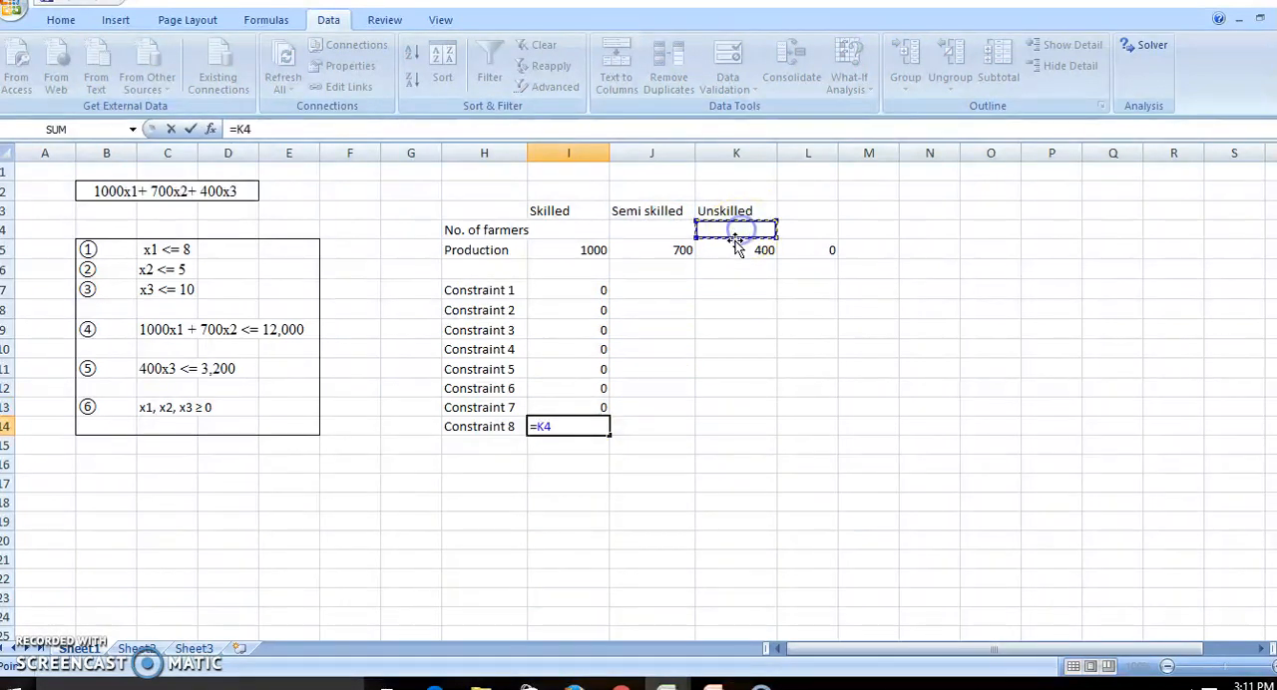
pyautogui.press('Return')
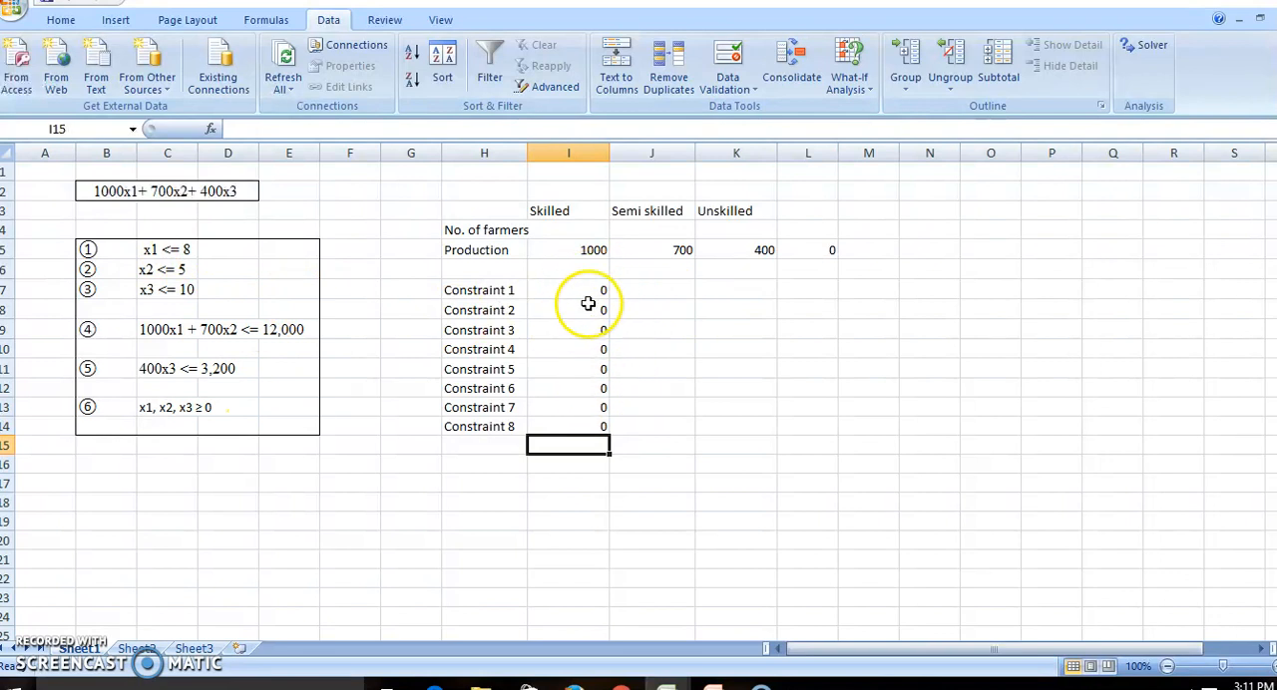
# Enter the limits 8, 5, 10, 12000 and 3200 for Constraints 1 to 5 in K7 to K11.
pyautogui.click(709, 292)
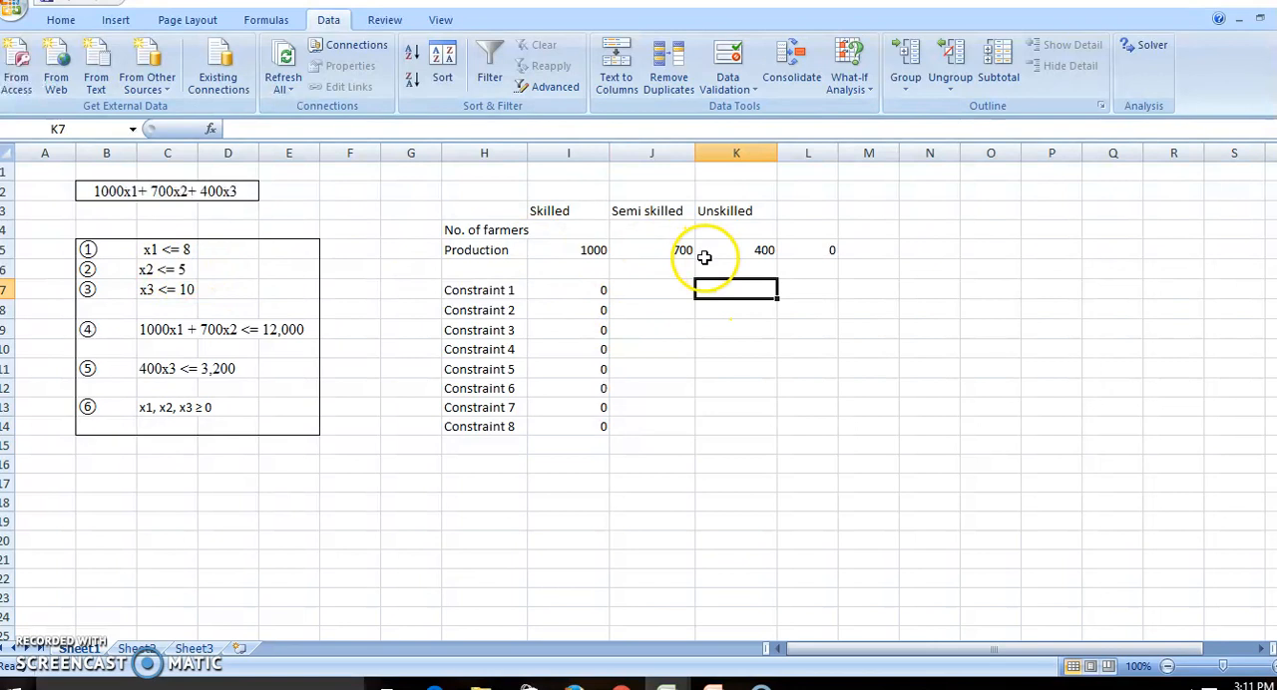
pyautogui.write('8')
pyautogui.click(747, 311)
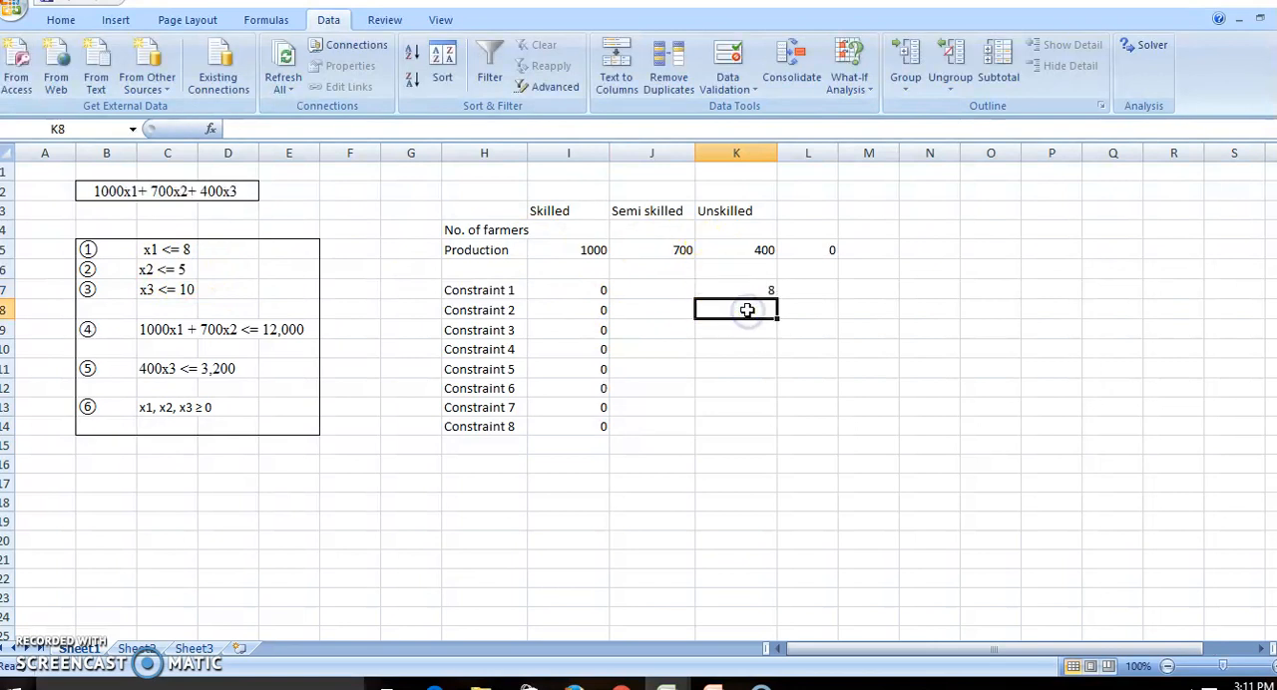
pyautogui.write('5')
pyautogui.click(745, 329)
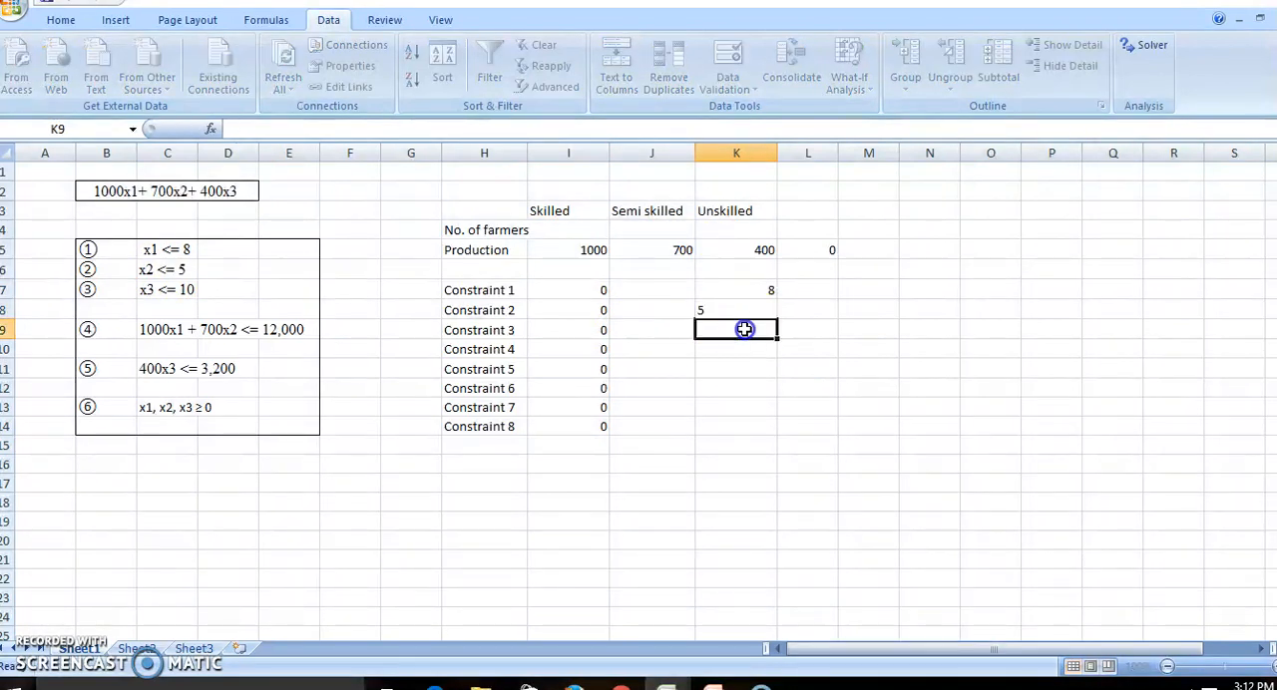
pyautogui.write('10')
pyautogui.click(744, 344)
pyautogui.write('12000')
pyautogui.click(738, 365)
pyautogui.write('3200')
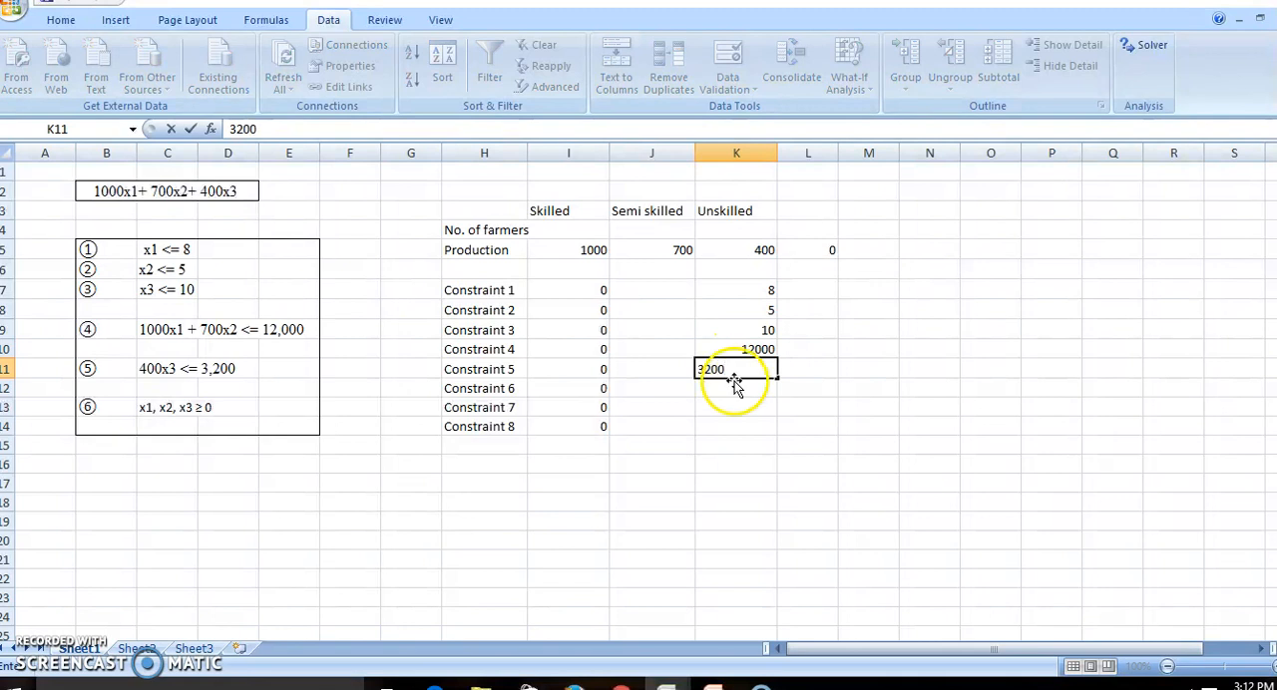
# Enter 0 as the limit for Constraints 6, 7 and 8 in K12, K13 and K14.
pyautogui.click(734, 385)
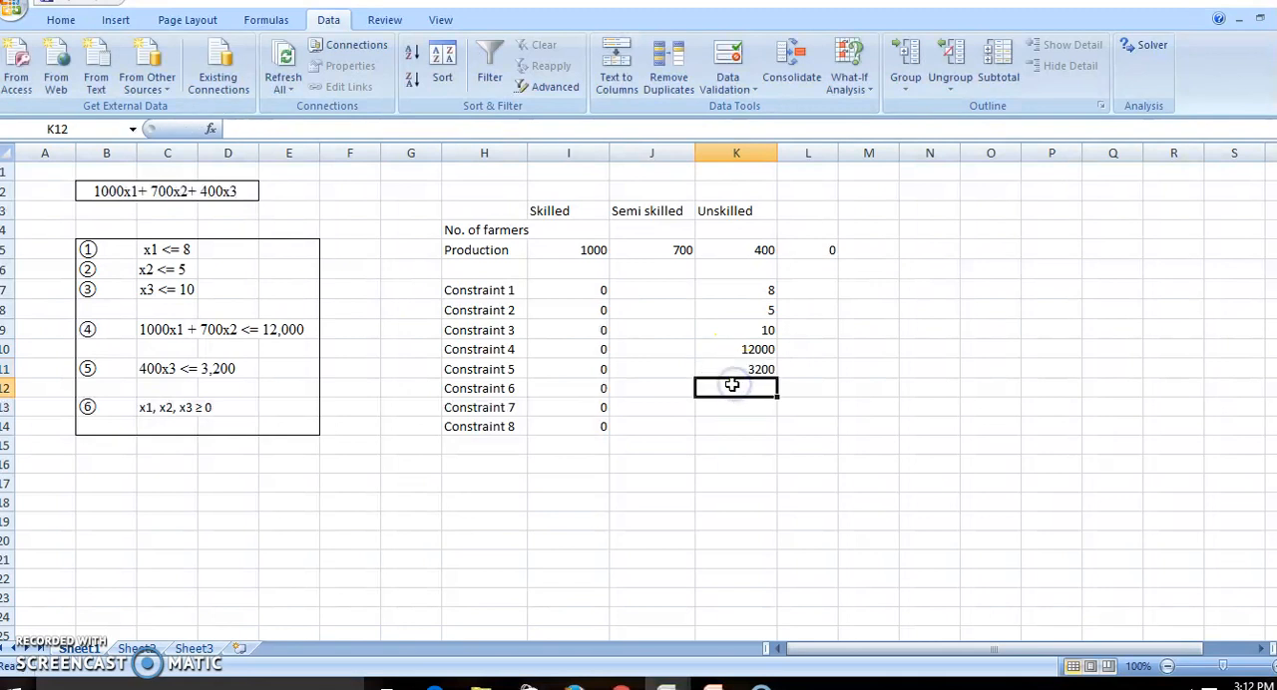
pyautogui.write('0')
pyautogui.click(735, 407)
pyautogui.write('0')
pyautogui.click(736, 426)
pyautogui.write('0')
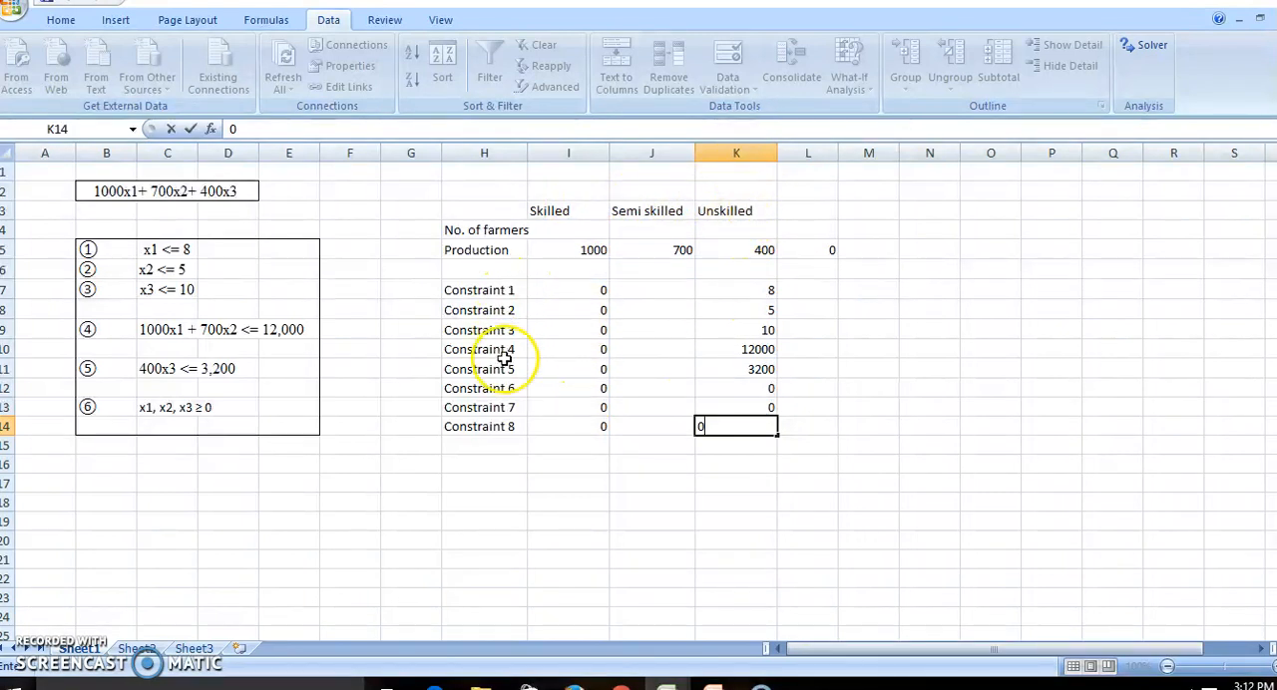
# Check the constraint formulas in I7 to I9 and the limit in K7, and select the total production cell L5.
pyautogui.click(577, 290)
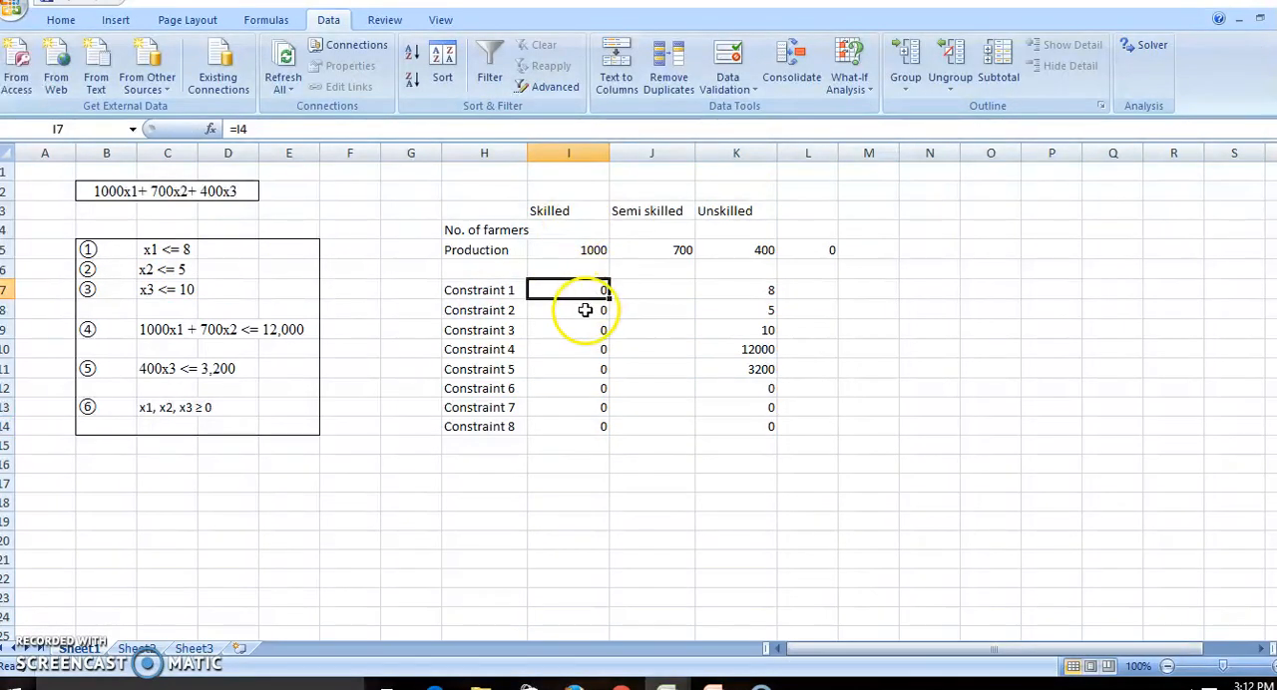
pyautogui.click(586, 310)
pyautogui.click(568, 331)
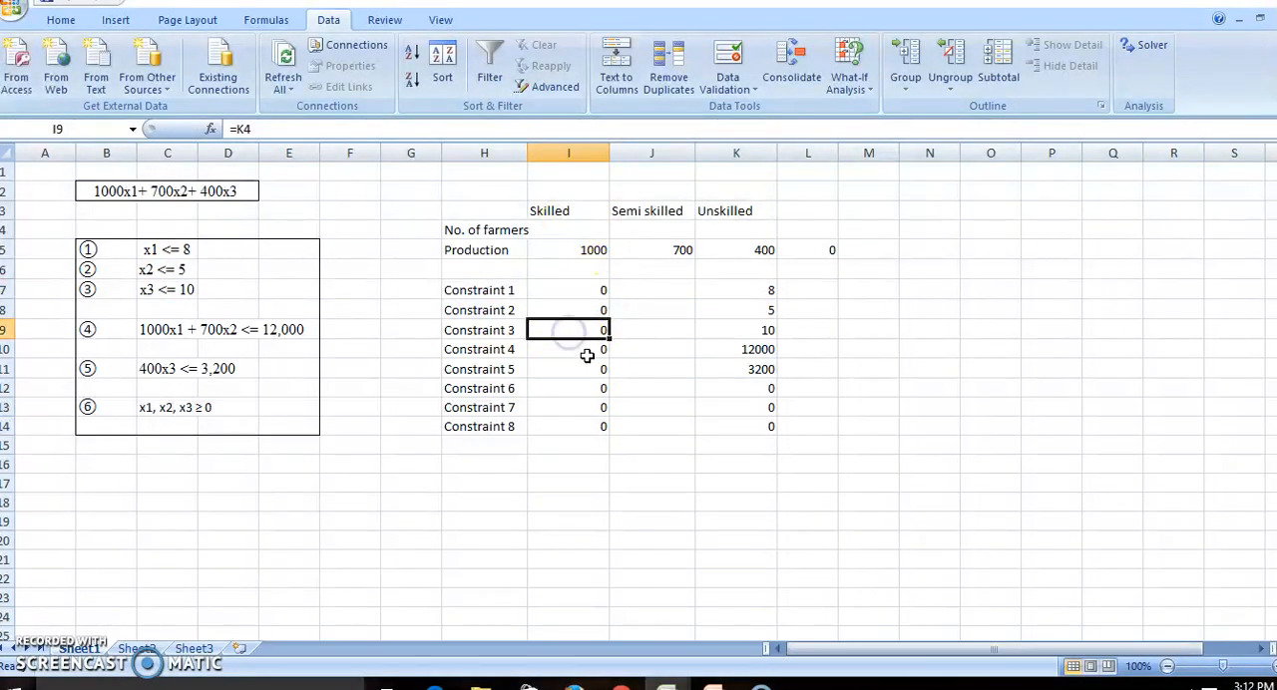
pyautogui.click(747, 293)
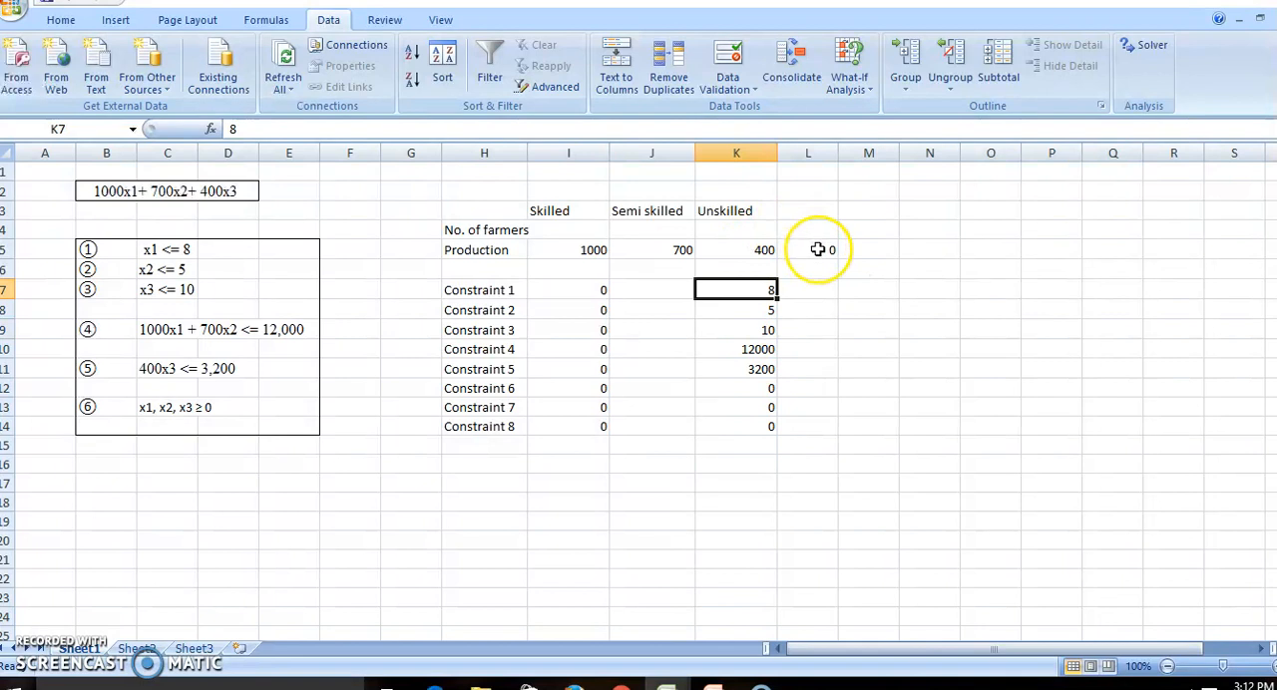
pyautogui.click(817, 249)
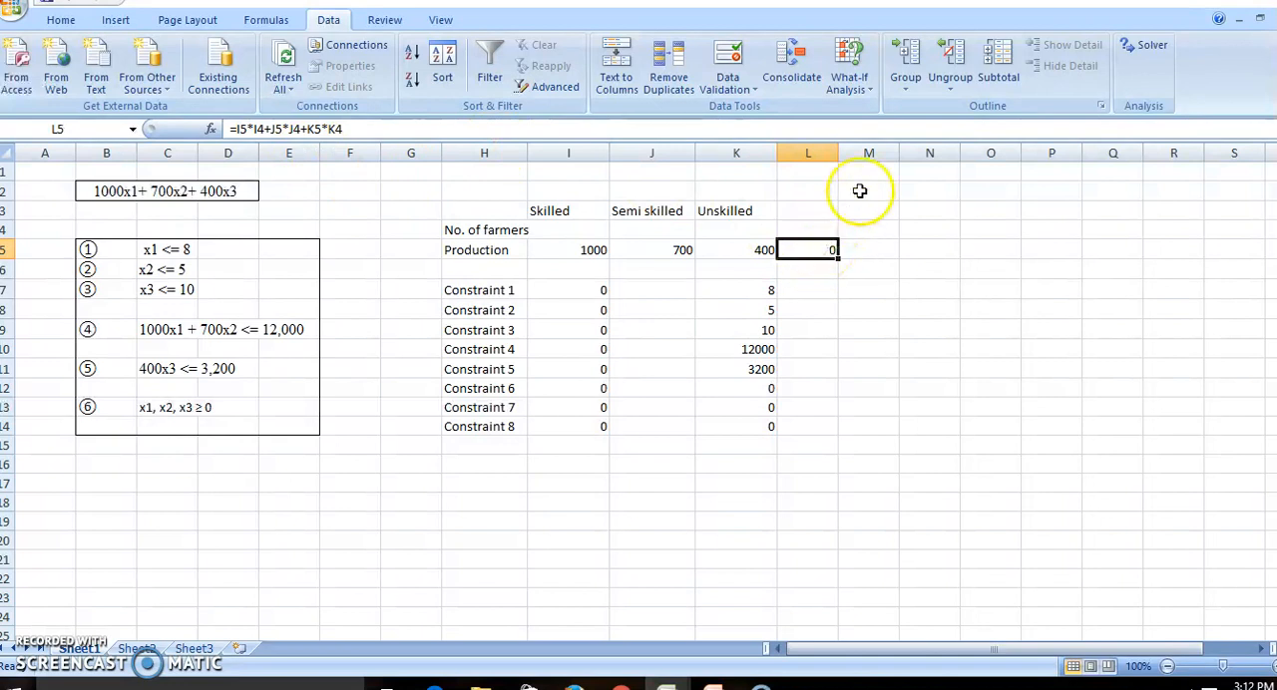
# Set up Solver to maximise the total production in L5 by changing the farmer counts in I4:K4.
pyautogui.click(1143, 44)
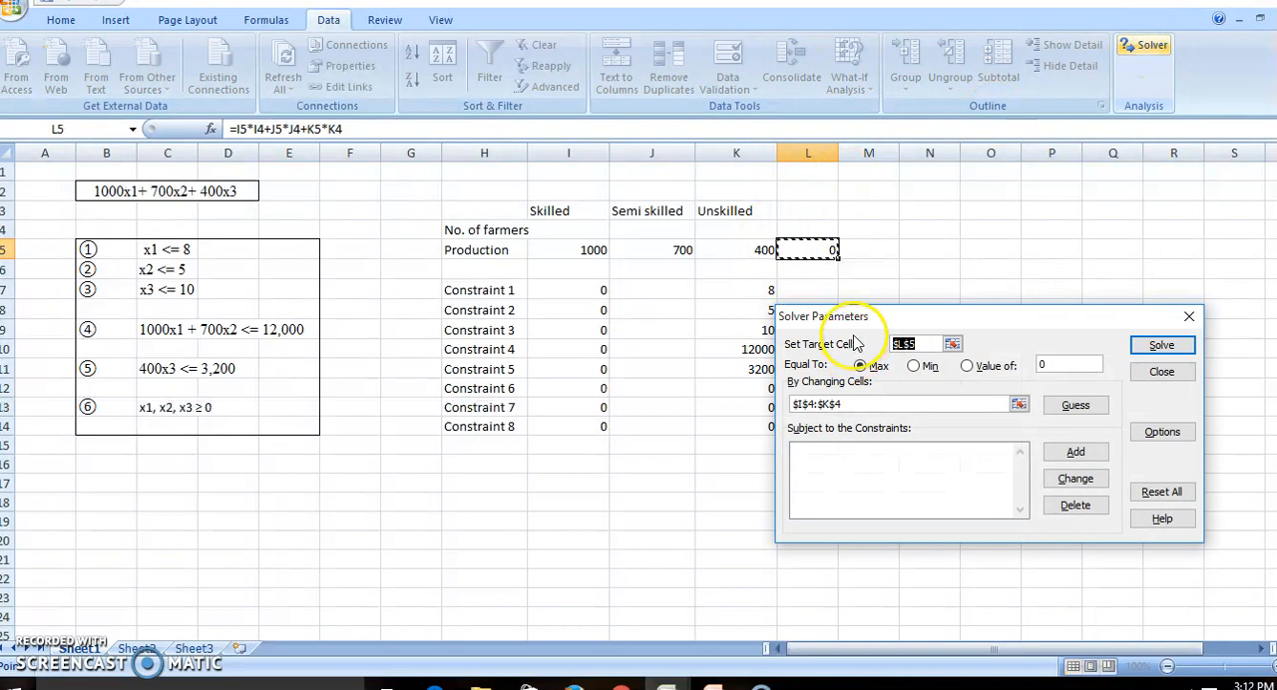
pyautogui.click(952, 344)
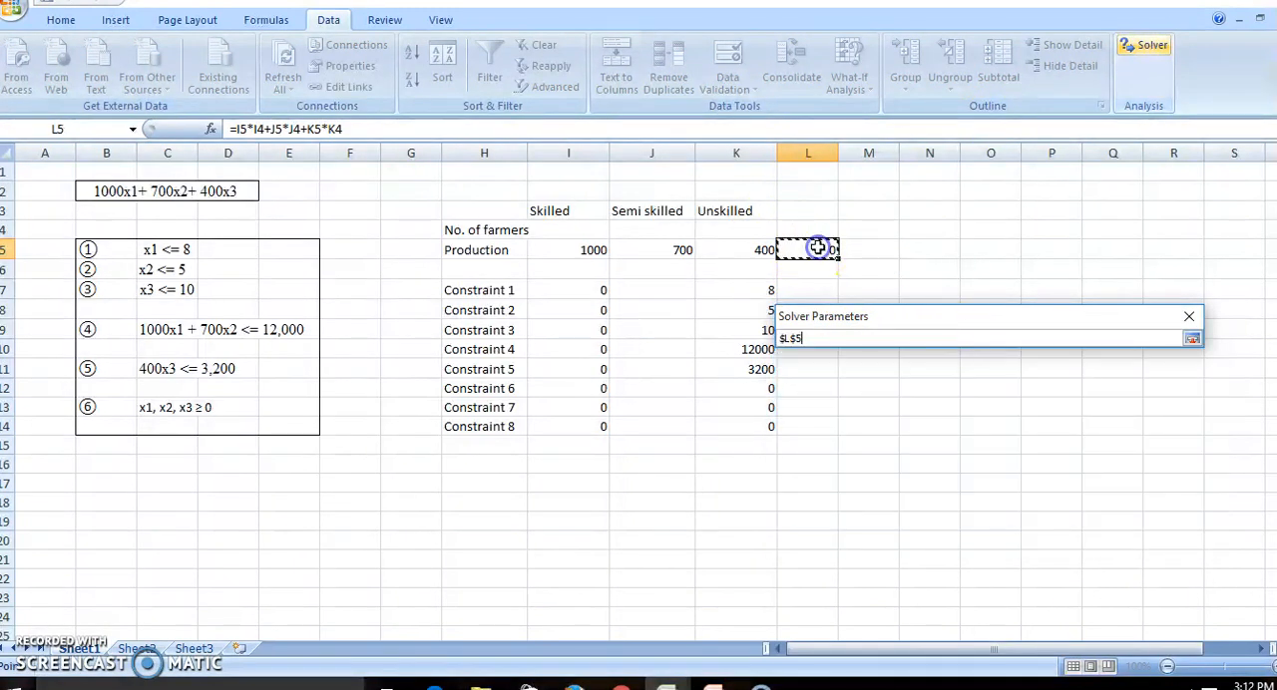
pyautogui.click(1193, 339)
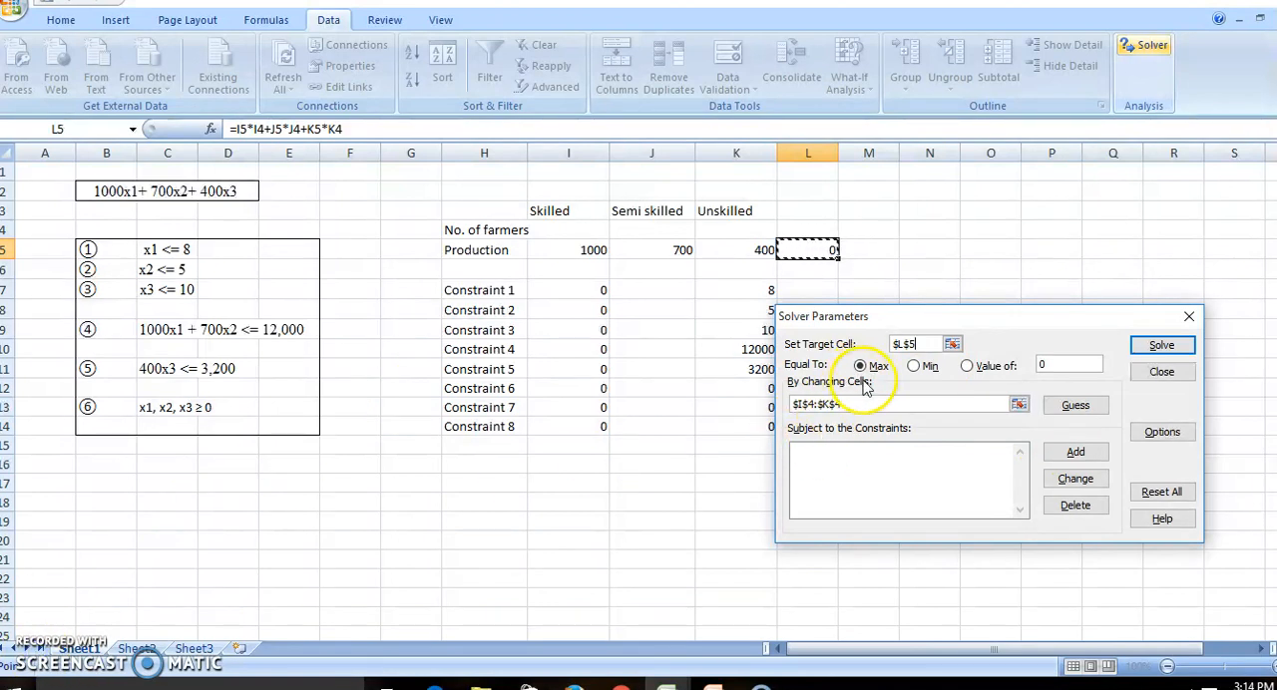
pyautogui.click(1019, 404)
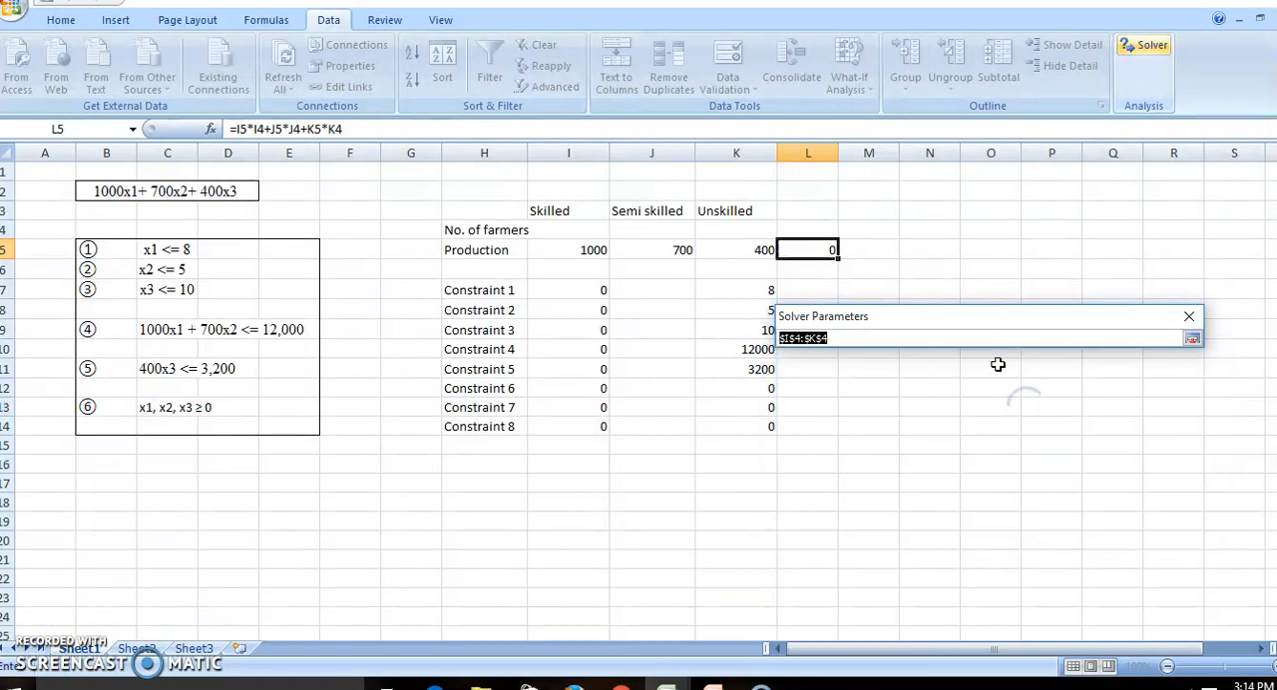
pyautogui.moveTo(590, 233); pyautogui.dragTo(757, 233)
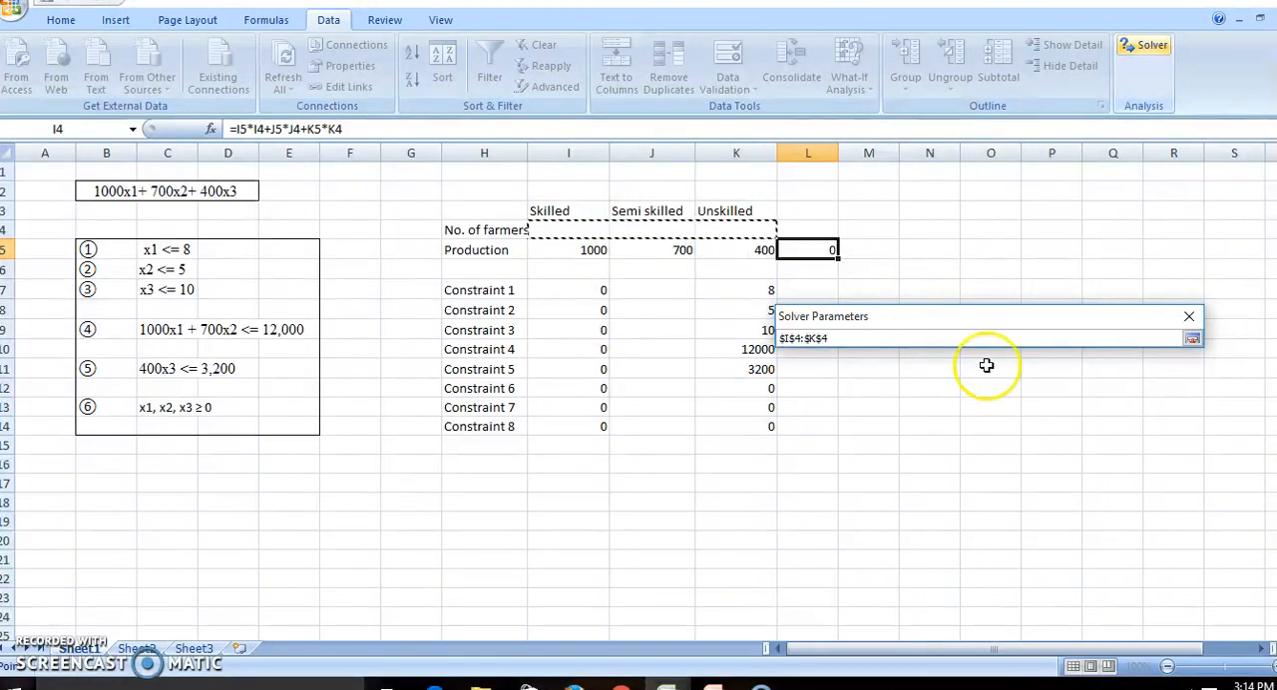
pyautogui.click(1190, 339)
pyautogui.click(836, 453)
# Add the Solver constraint I7 <= K7 for Constraint 1.
pyautogui.click(1075, 452)
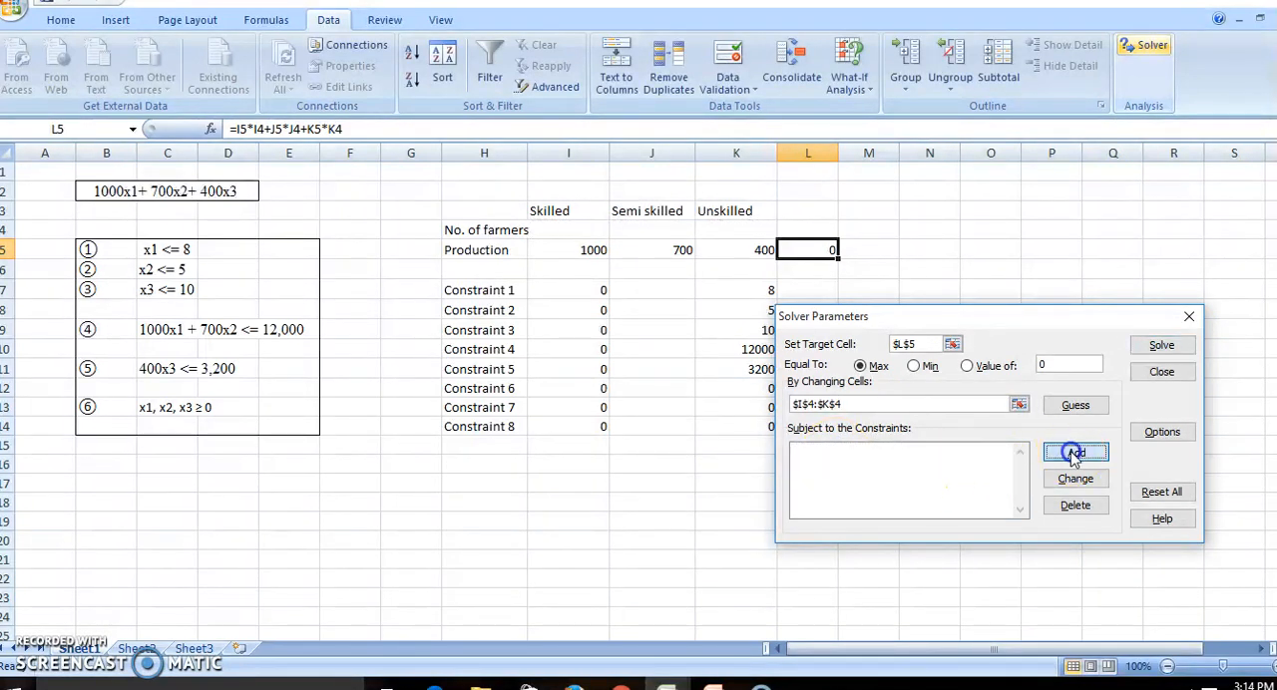
pyautogui.click(881, 427)
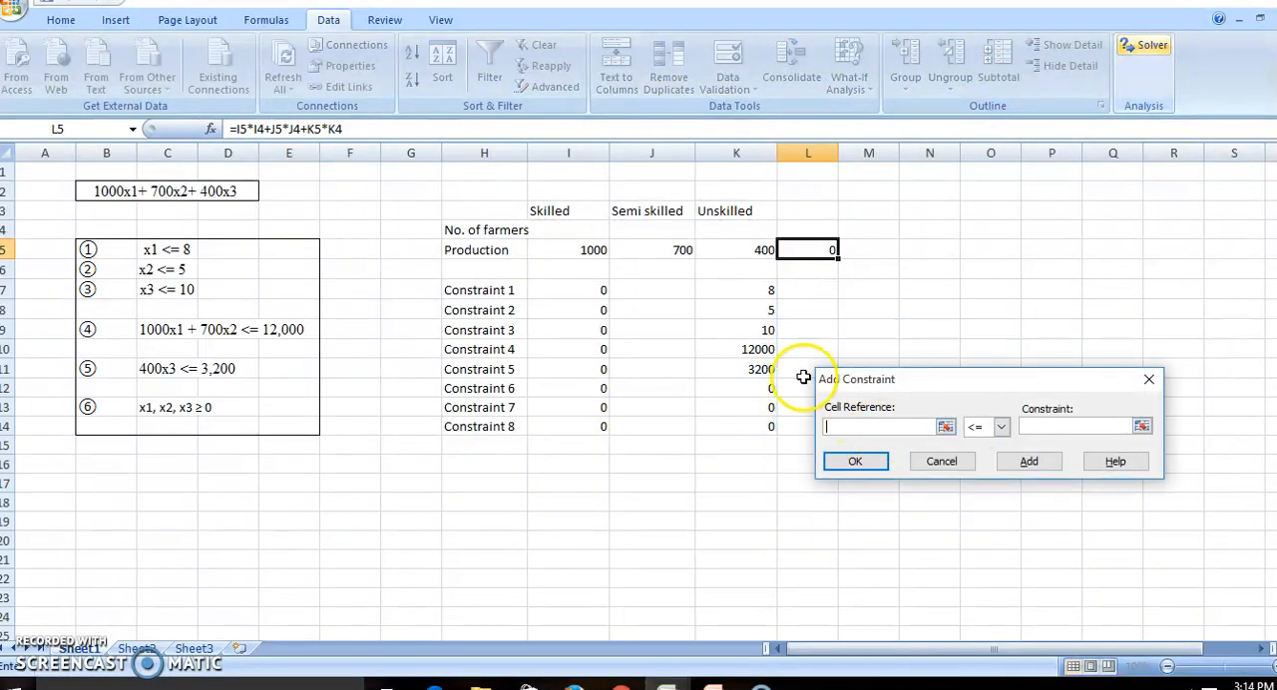
pyautogui.click(591, 296)
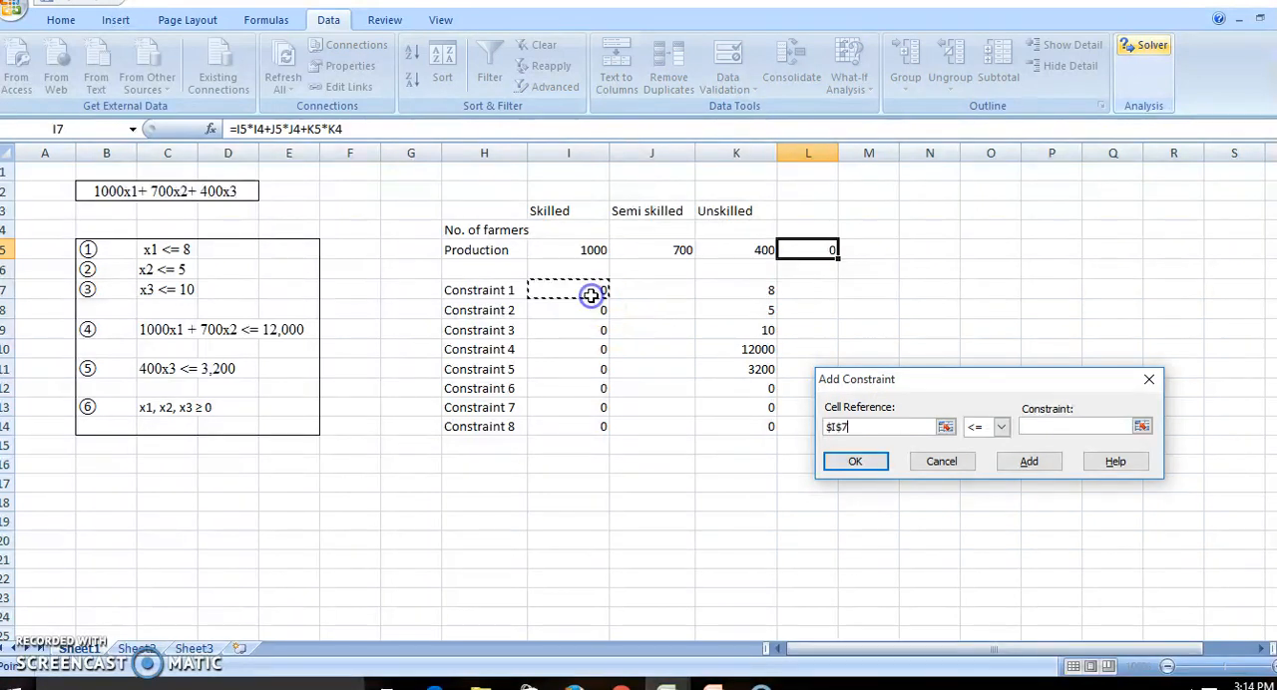
pyautogui.click(1142, 426)
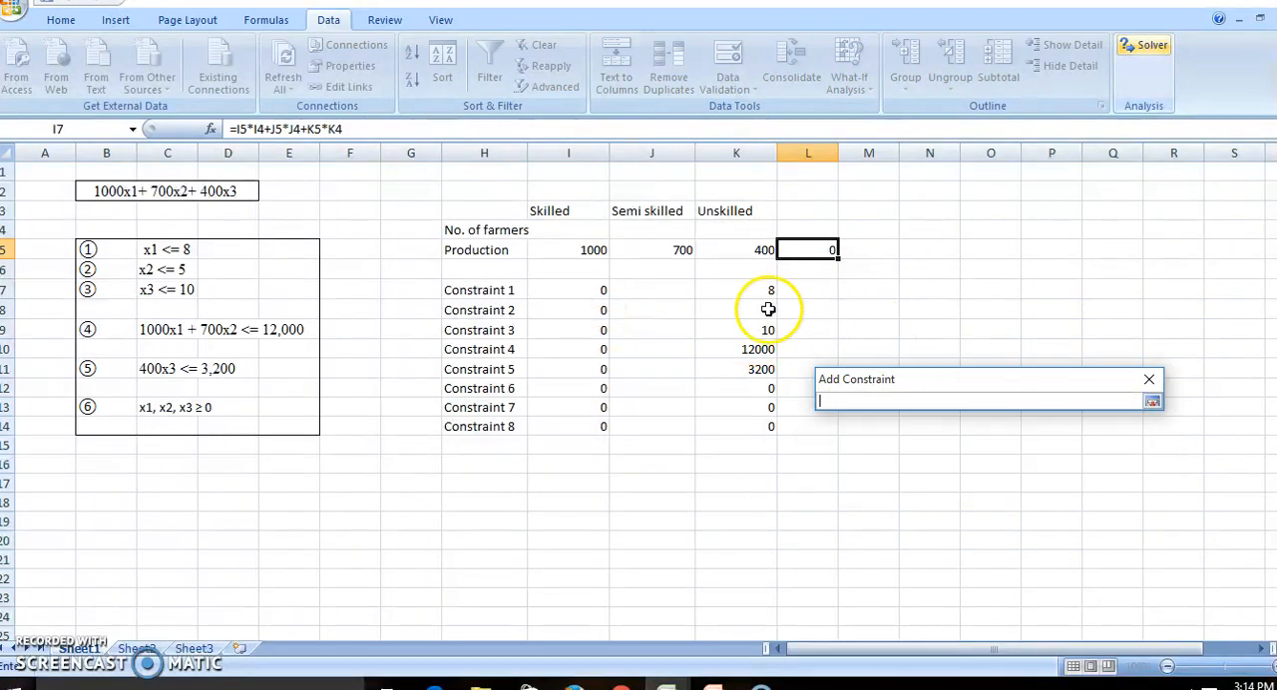
pyautogui.click(1153, 400)
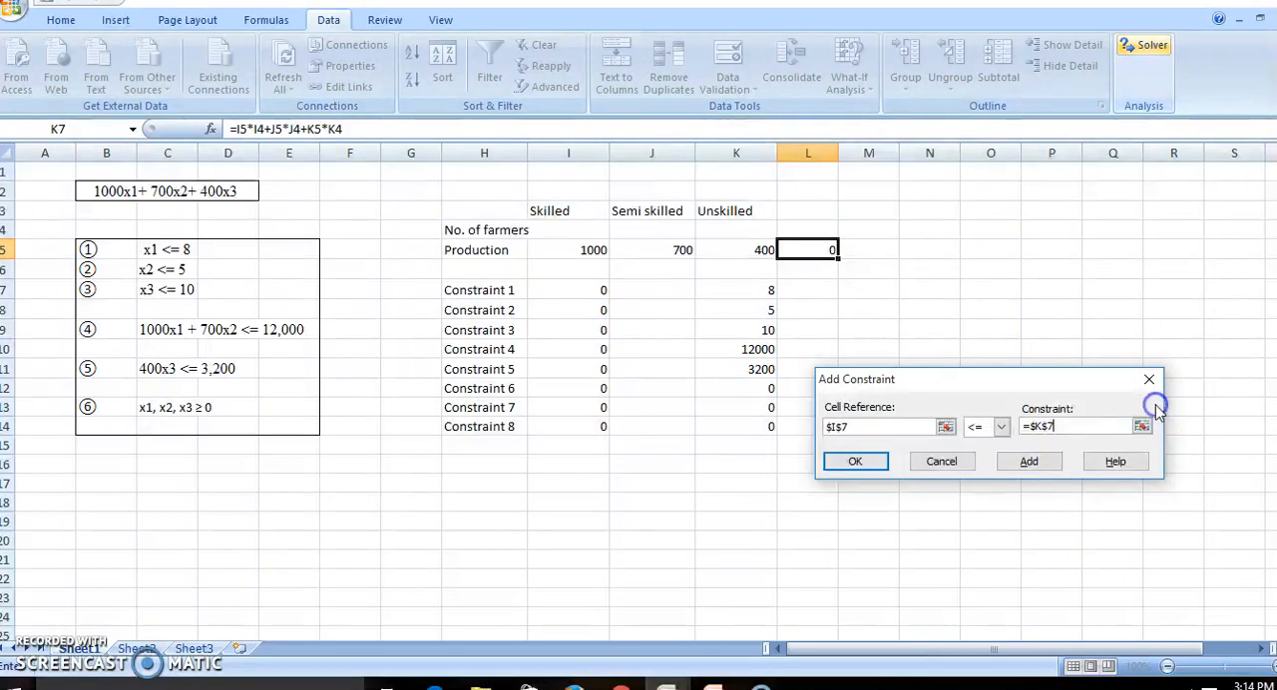
pyautogui.click(1028, 462)
# Add the Solver constraint I8 <= K8 for Constraint 2.
pyautogui.click(600, 312)
pyautogui.click(1101, 426)
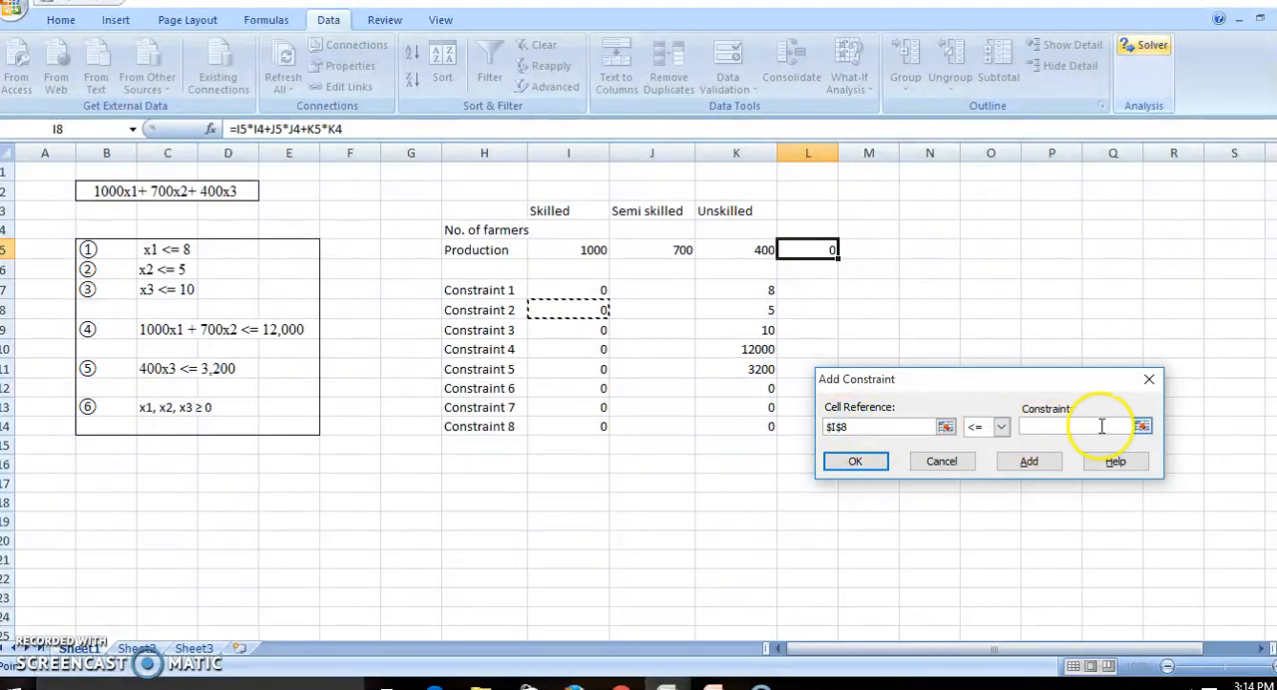
pyautogui.click(1141, 427)
pyautogui.click(755, 311)
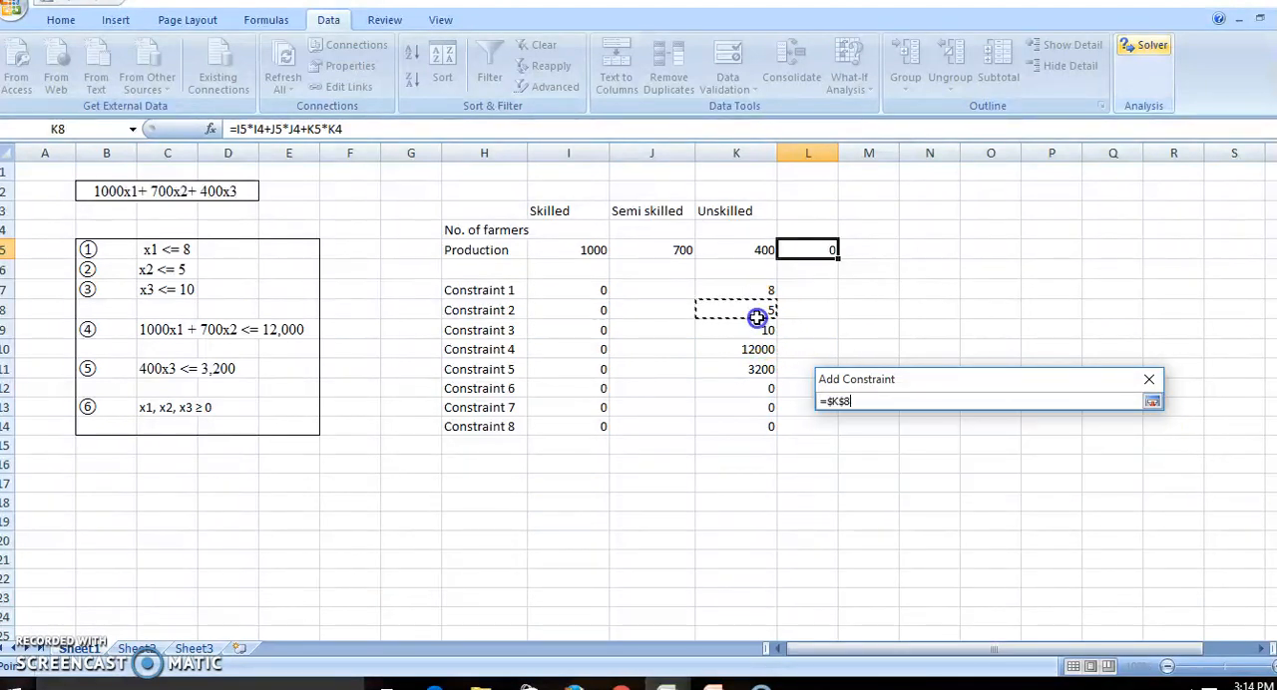
pyautogui.click(1153, 402)
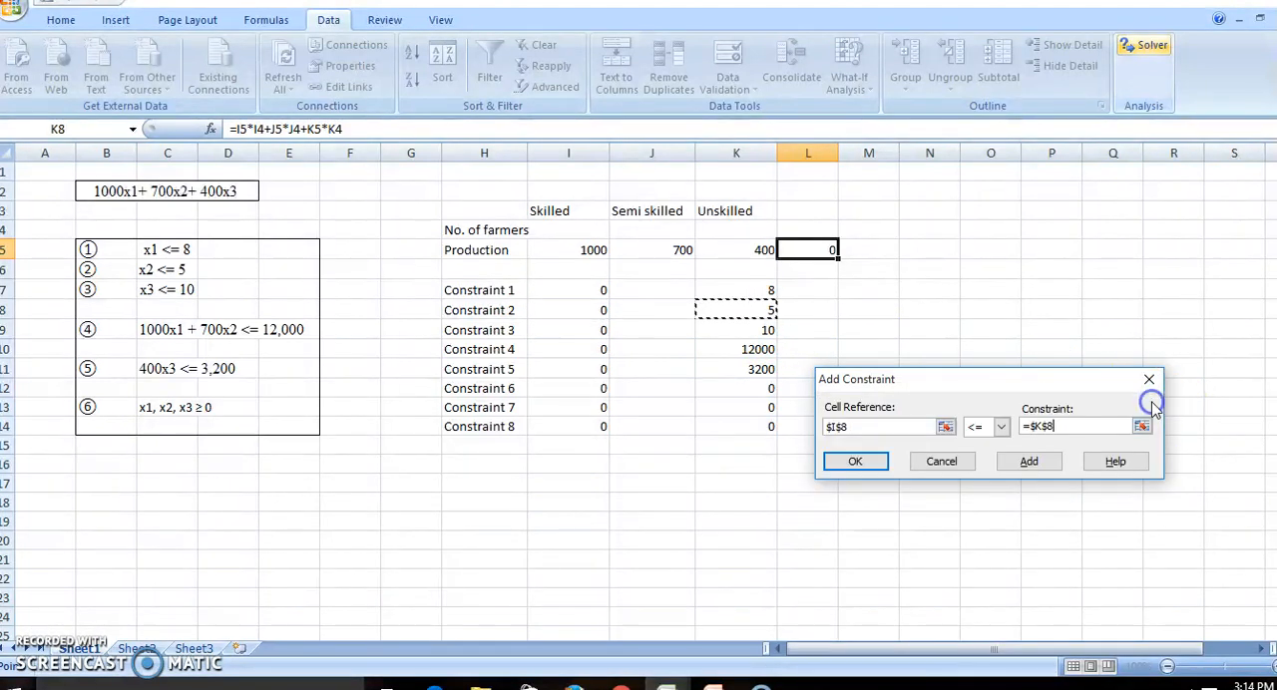
pyautogui.click(1029, 465)
# Add the Solver constraint I9 <= K9 for Constraint 3.
pyautogui.click(590, 330)
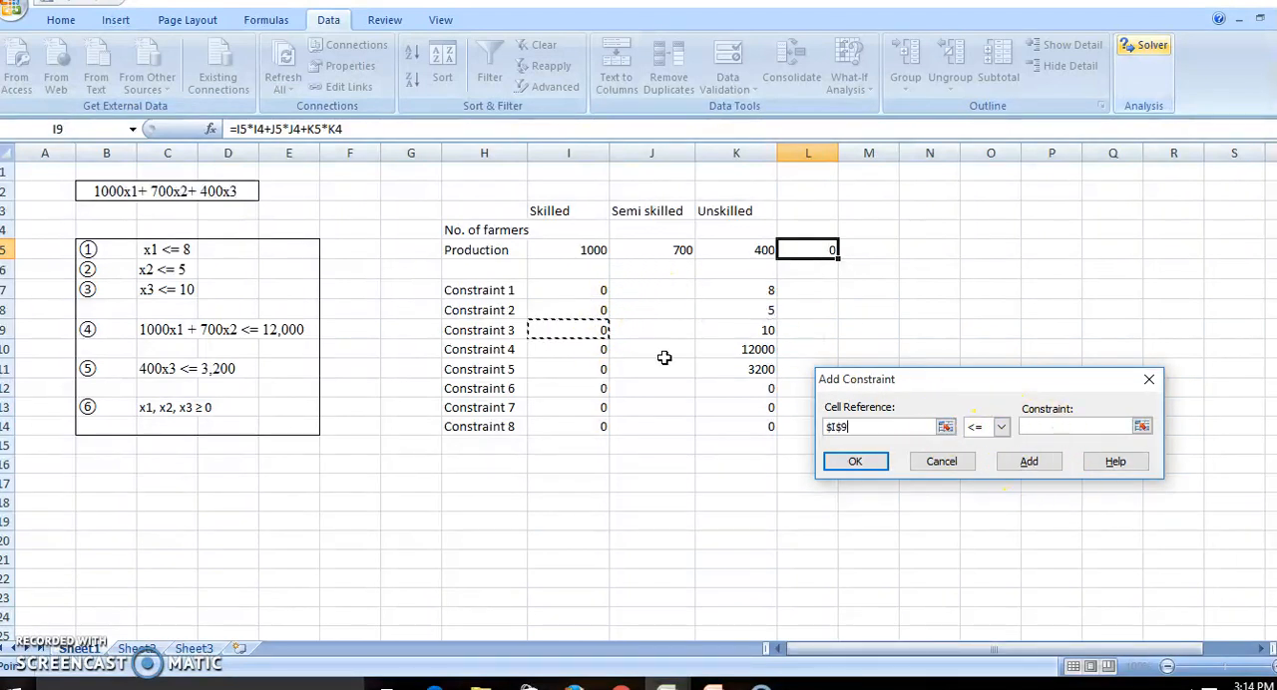
pyautogui.click(1141, 427)
pyautogui.click(770, 328)
pyautogui.click(1154, 402)
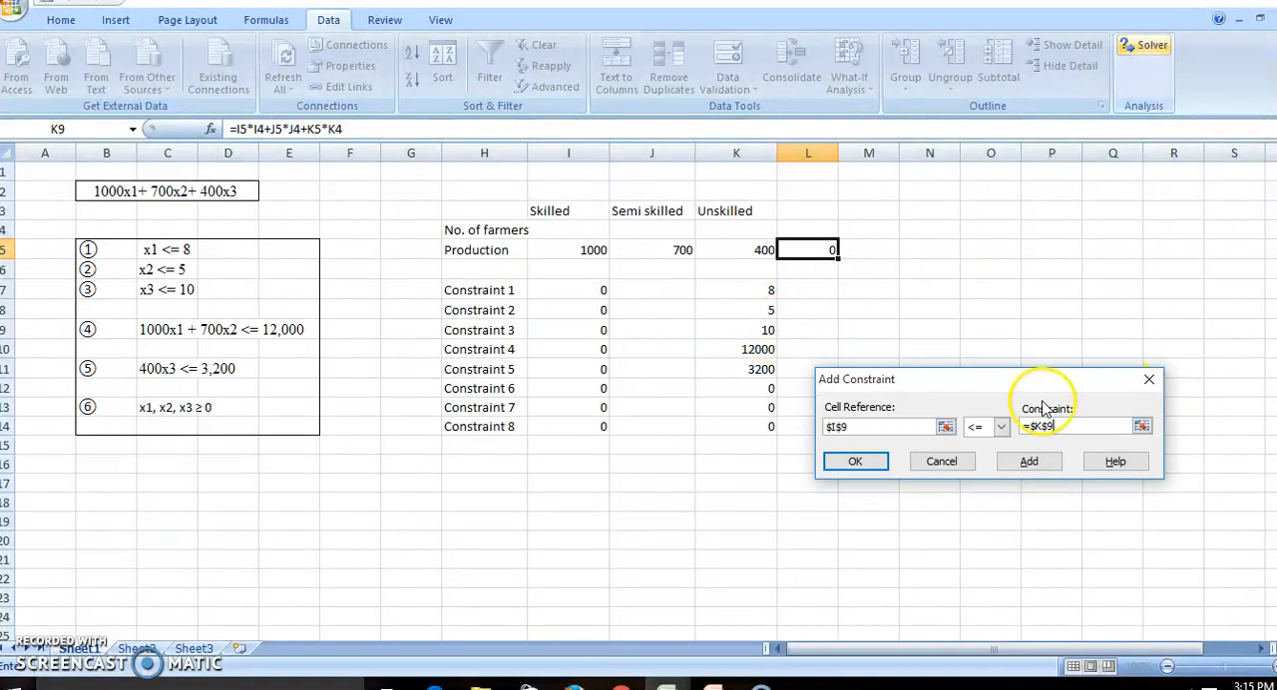
pyautogui.click(1046, 465)
# Add the Solver constraint I10 <= K10 for Constraint 4.
pyautogui.click(593, 348)
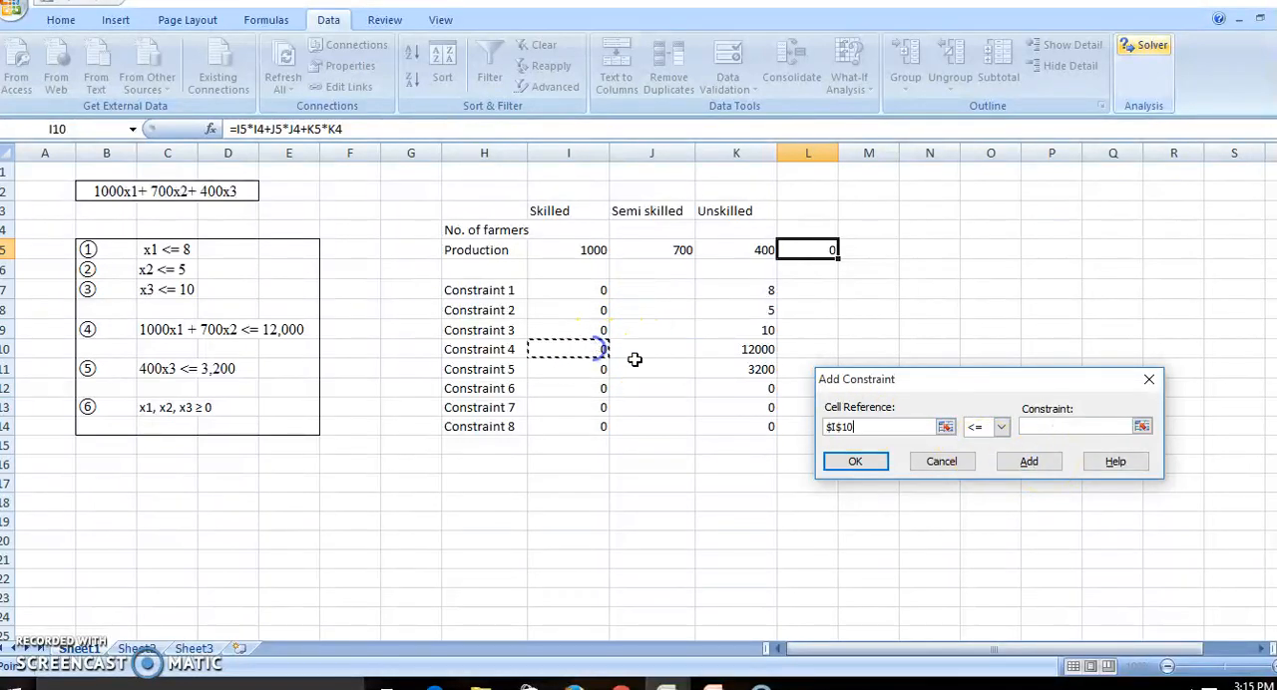
pyautogui.click(1142, 428)
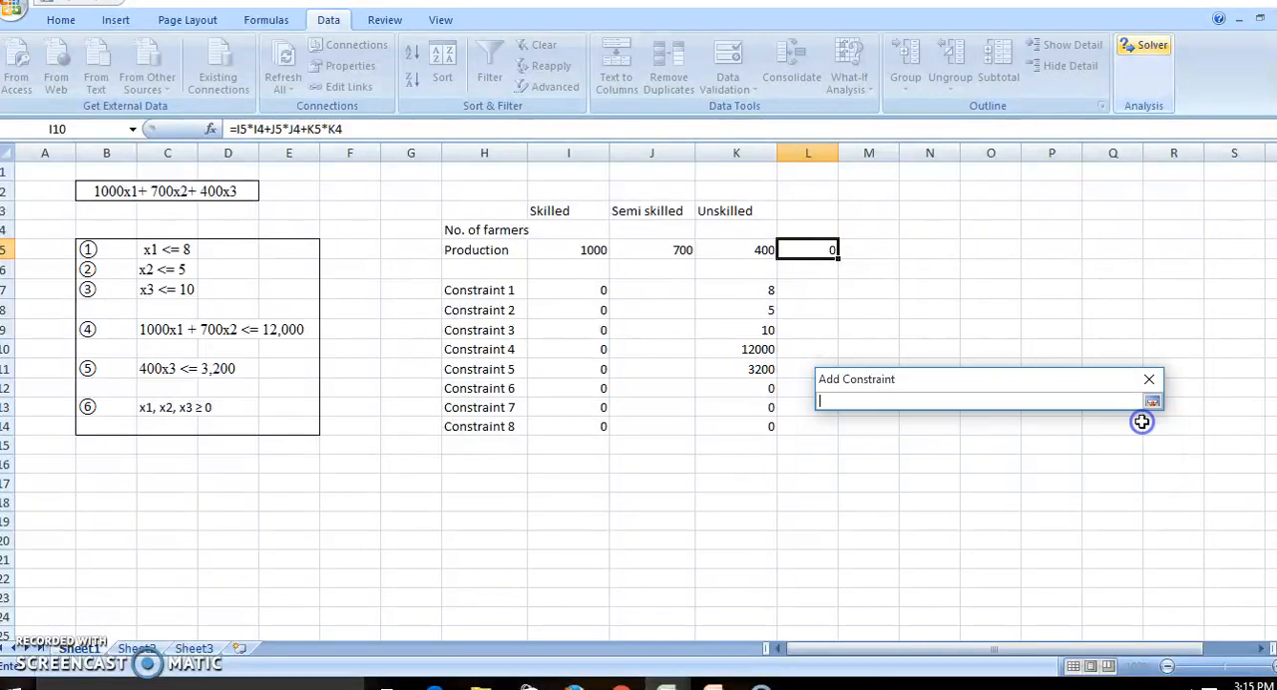
pyautogui.click(766, 347)
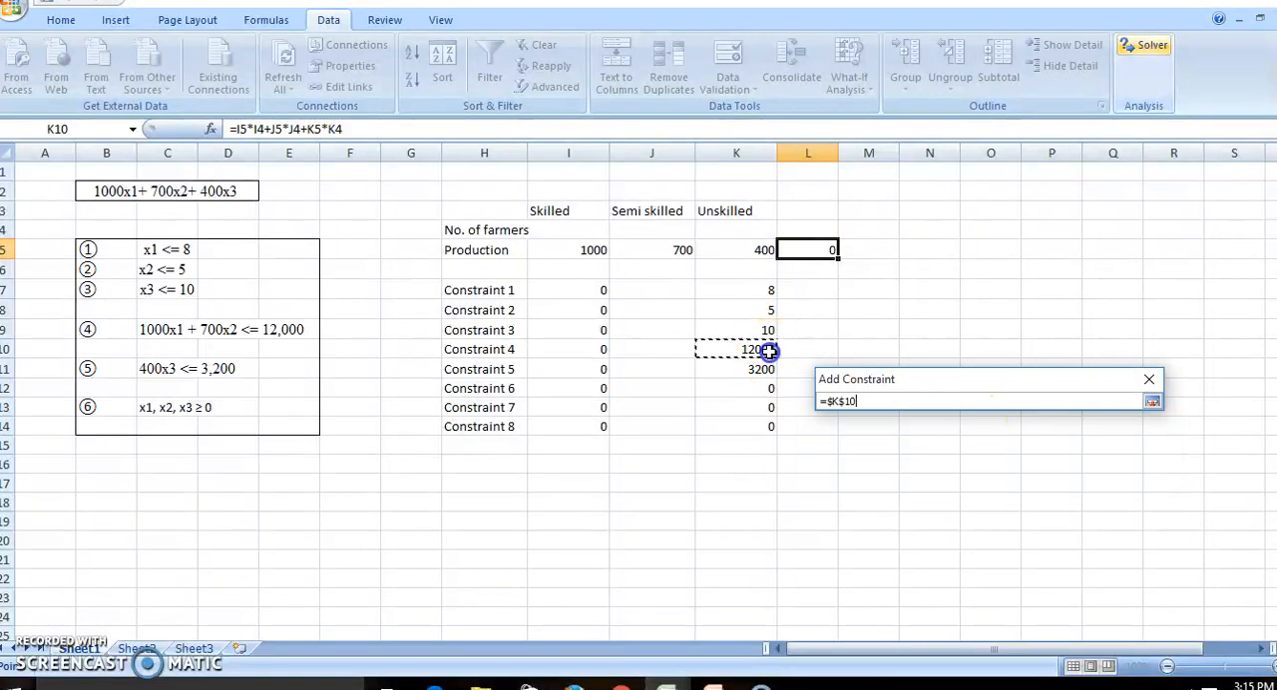
pyautogui.click(1152, 402)
pyautogui.click(1034, 463)
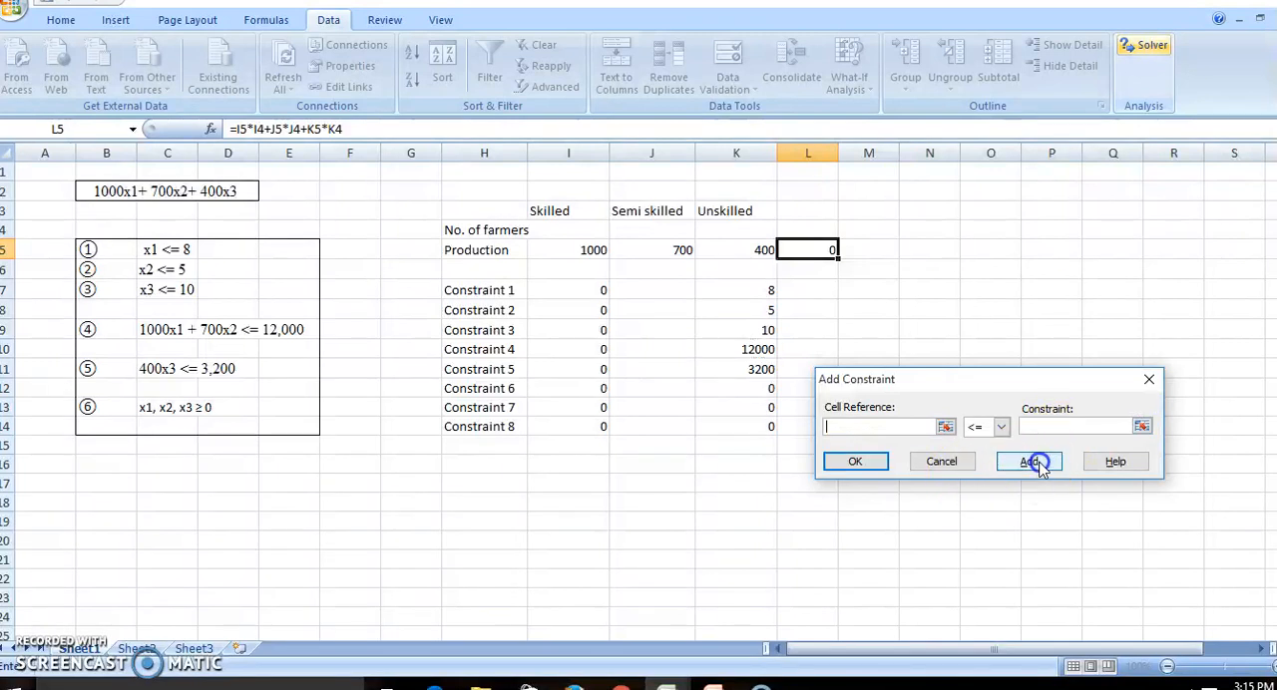
# Add the Solver constraint I11 <= K11 for Constraint 5.
pyautogui.click(597, 369)
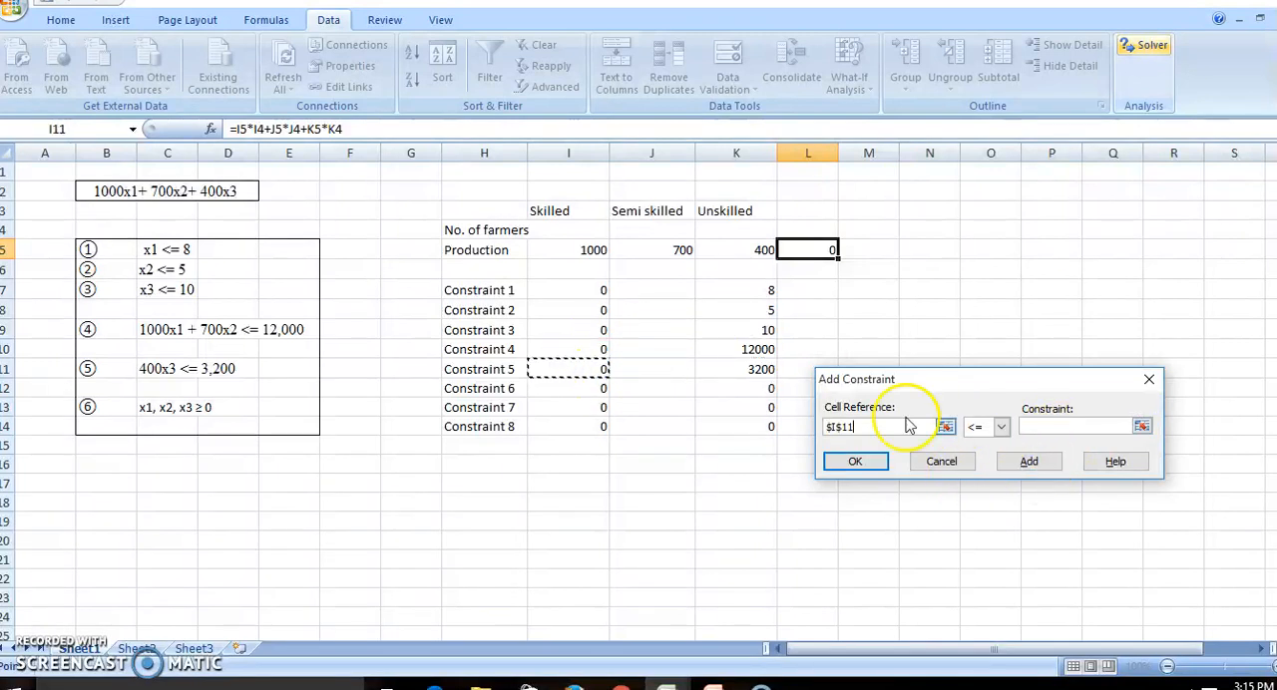
pyautogui.click(1141, 428)
pyautogui.click(768, 369)
pyautogui.click(1153, 402)
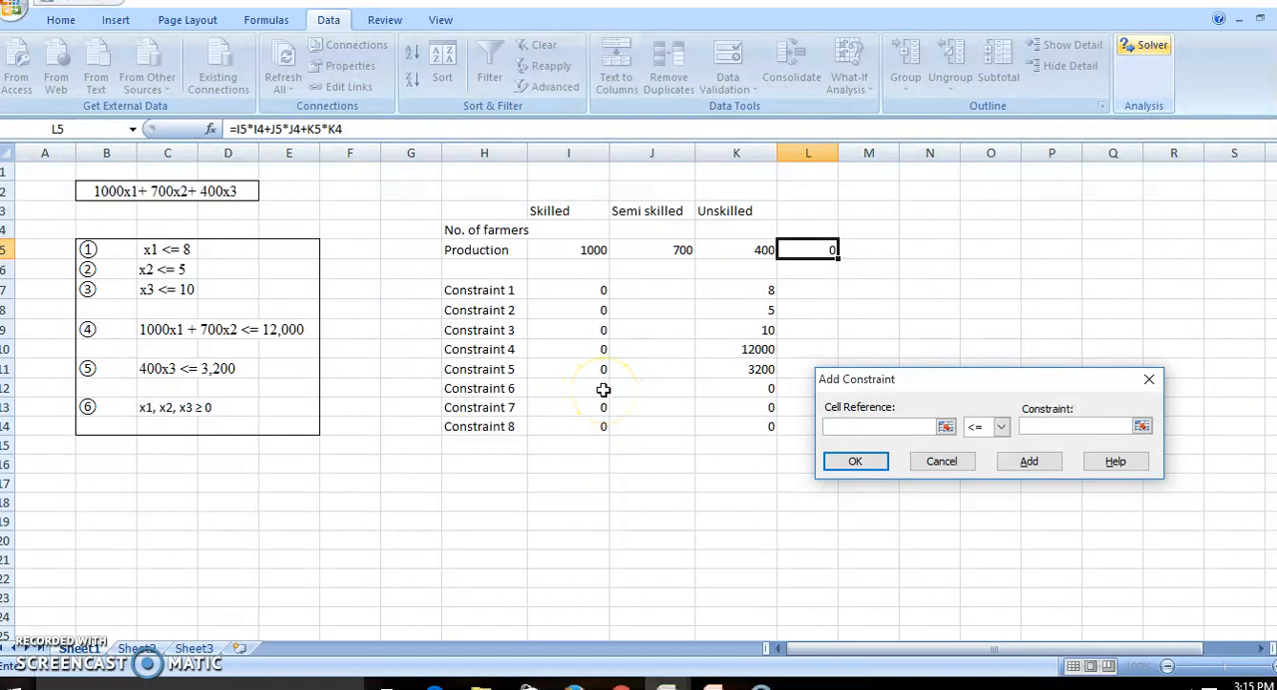
# Add the non-negativity constraint I12 >= K12 to Solver for Constraint 6.
pyautogui.click(988, 428)
pyautogui.click(982, 469)
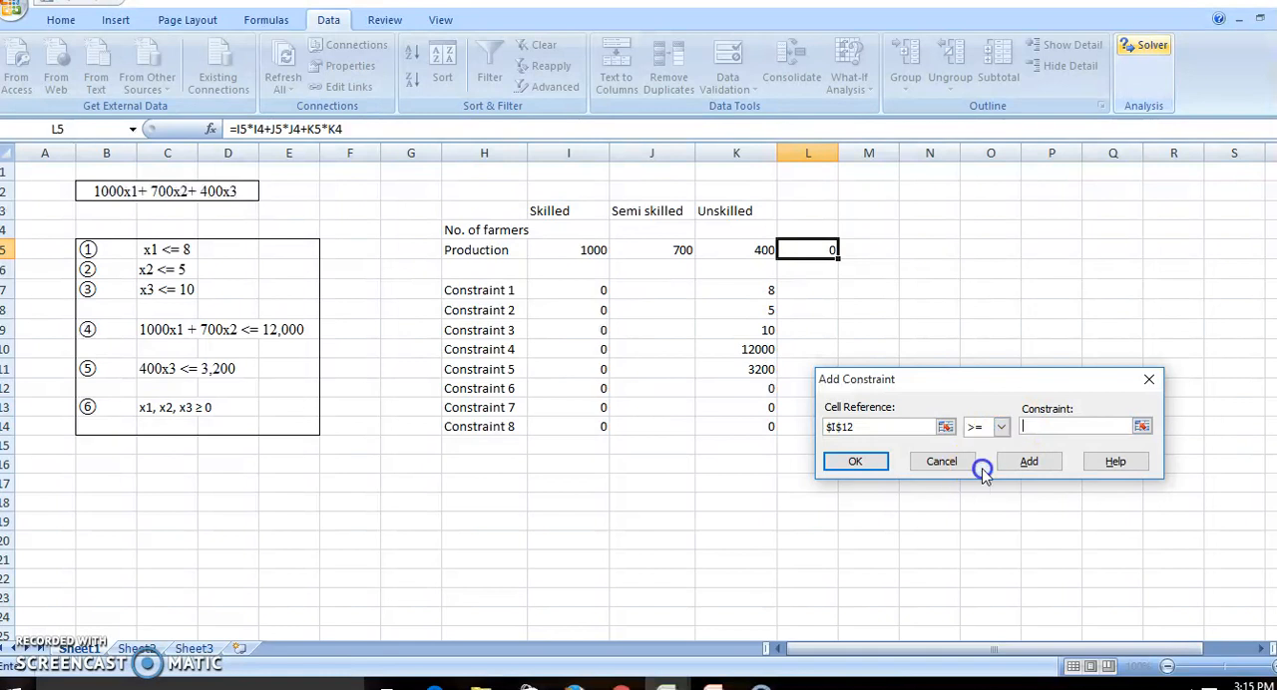
pyautogui.click(1141, 427)
pyautogui.click(758, 388)
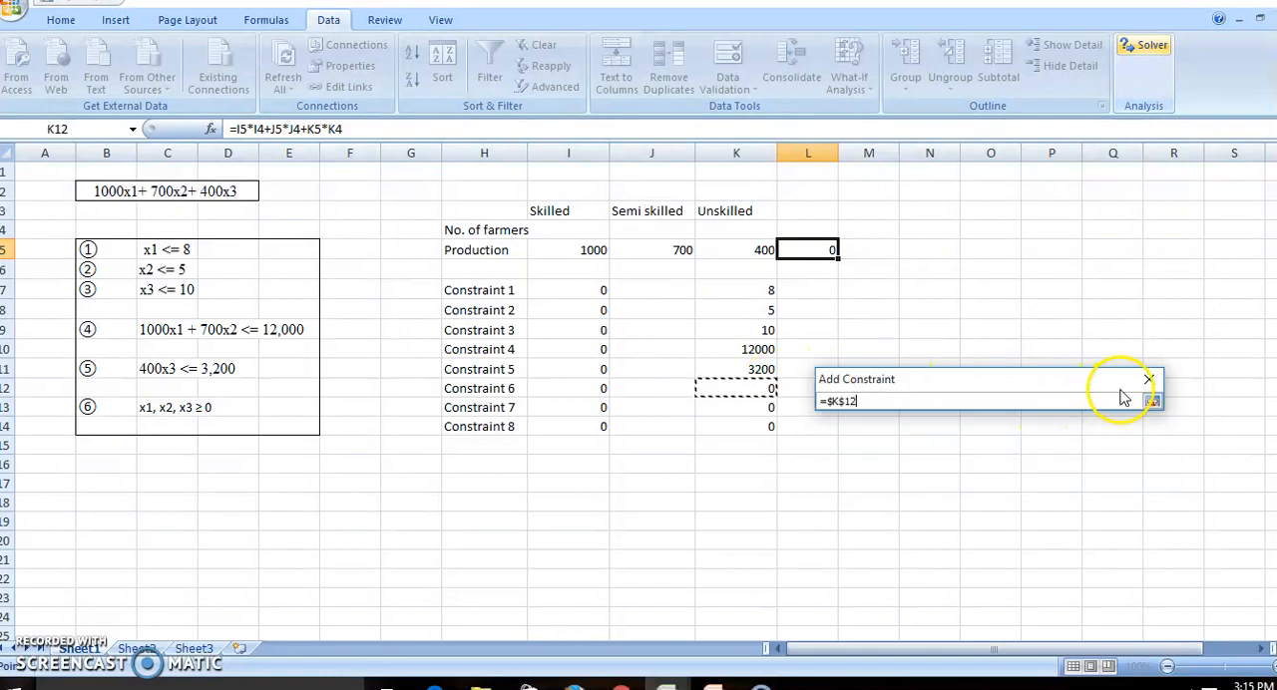
pyautogui.click(1153, 400)
pyautogui.click(1028, 462)
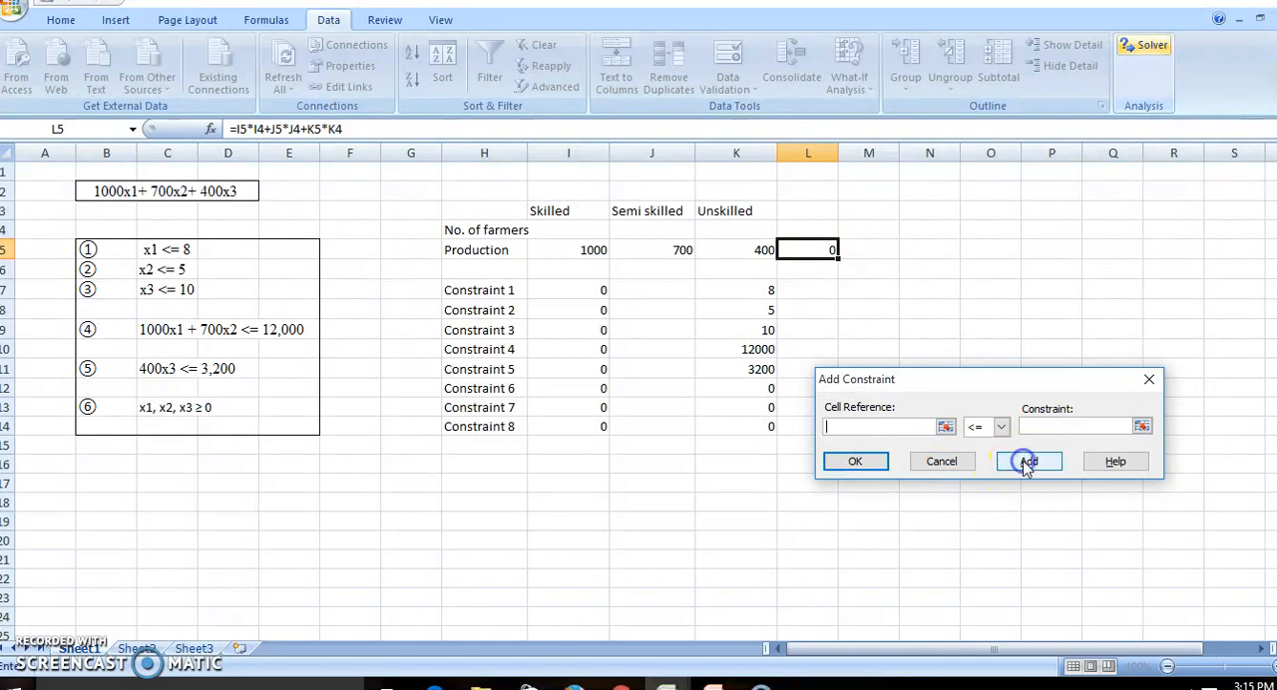
# Add the non-negativity constraint I13 >= K13 to Solver for Constraint 7.
pyautogui.click(596, 407)
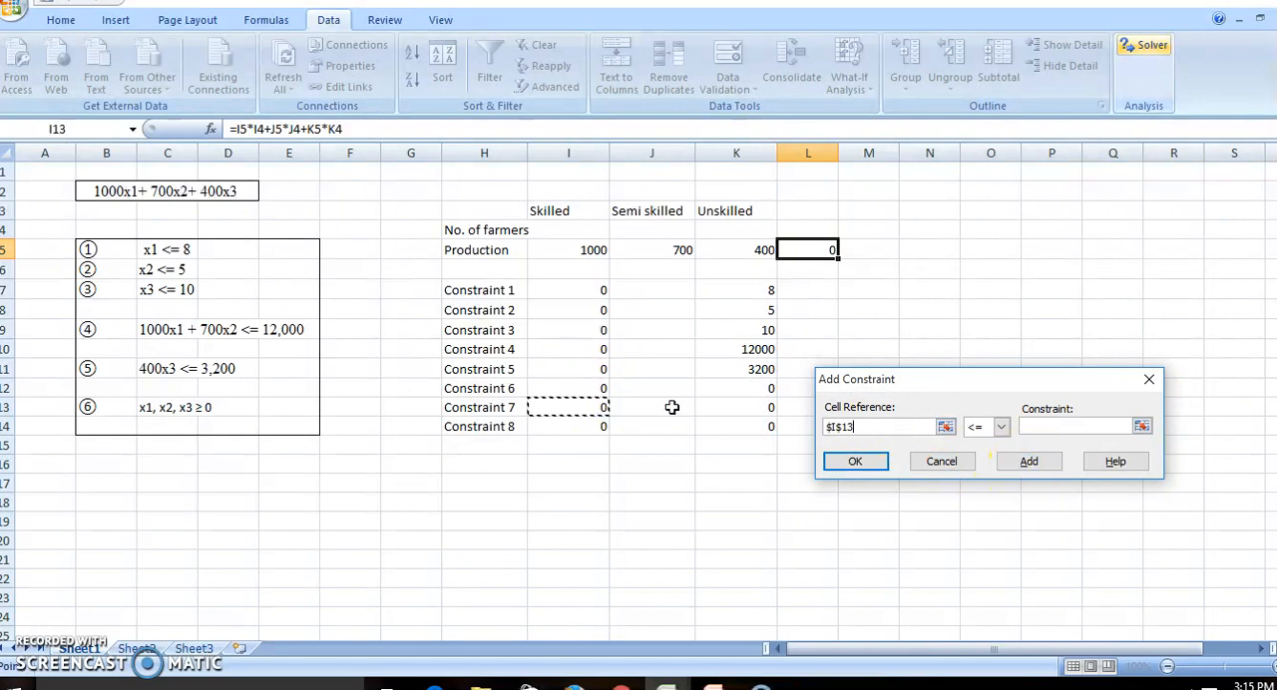
pyautogui.click(1001, 427)
pyautogui.click(980, 469)
pyautogui.click(1142, 427)
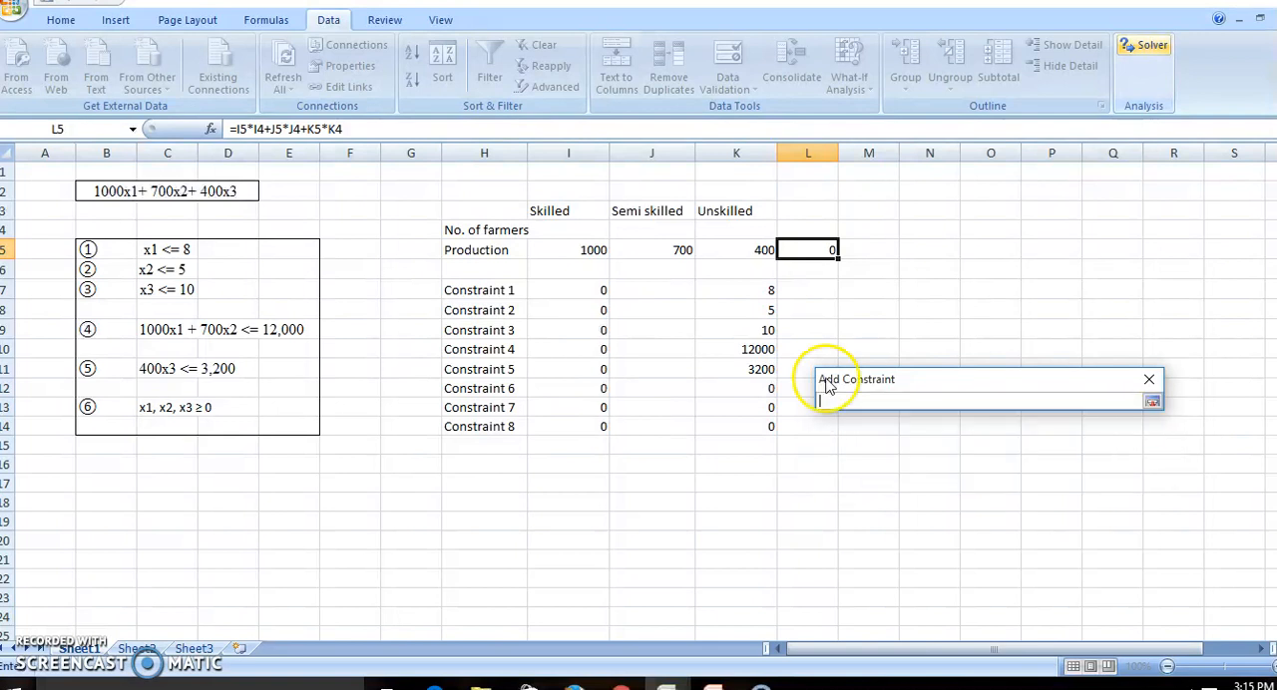
pyautogui.click(738, 407)
pyautogui.click(1150, 402)
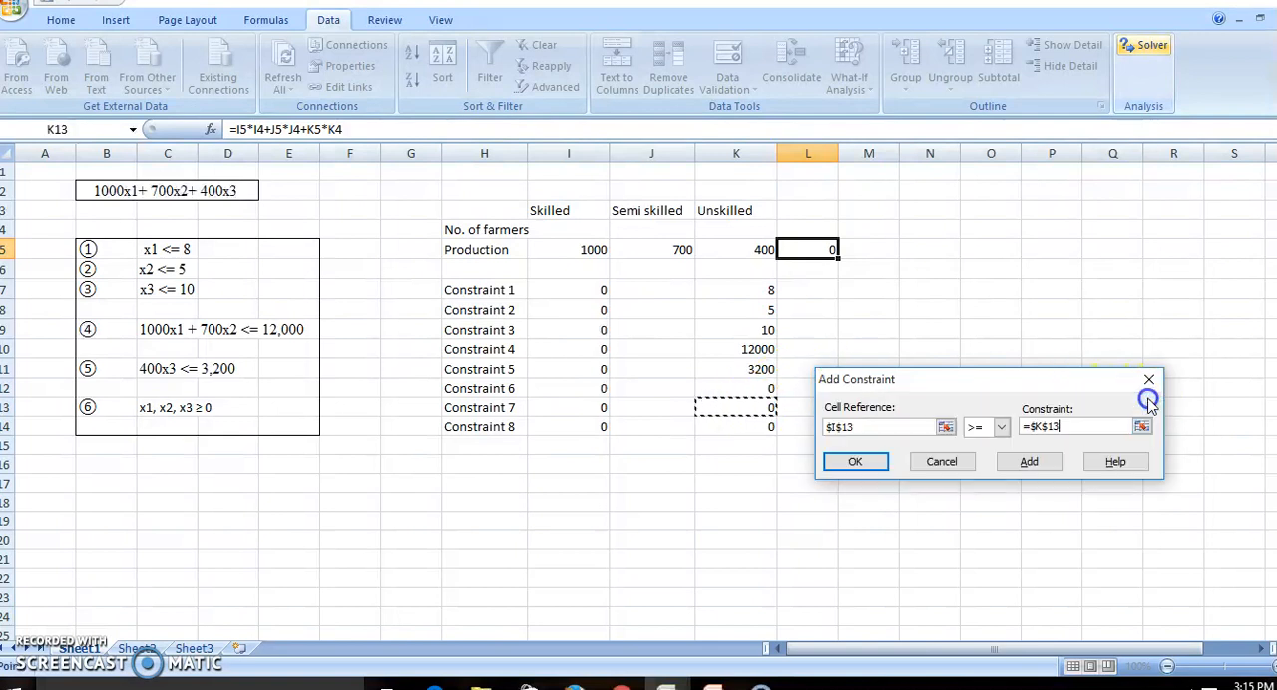
pyautogui.click(1029, 461)
# Add the non-negativity constraint I14 >= K14 for Constraint 8 and return to the Solver parameters.
pyautogui.click(569, 427)
pyautogui.click(1001, 427)
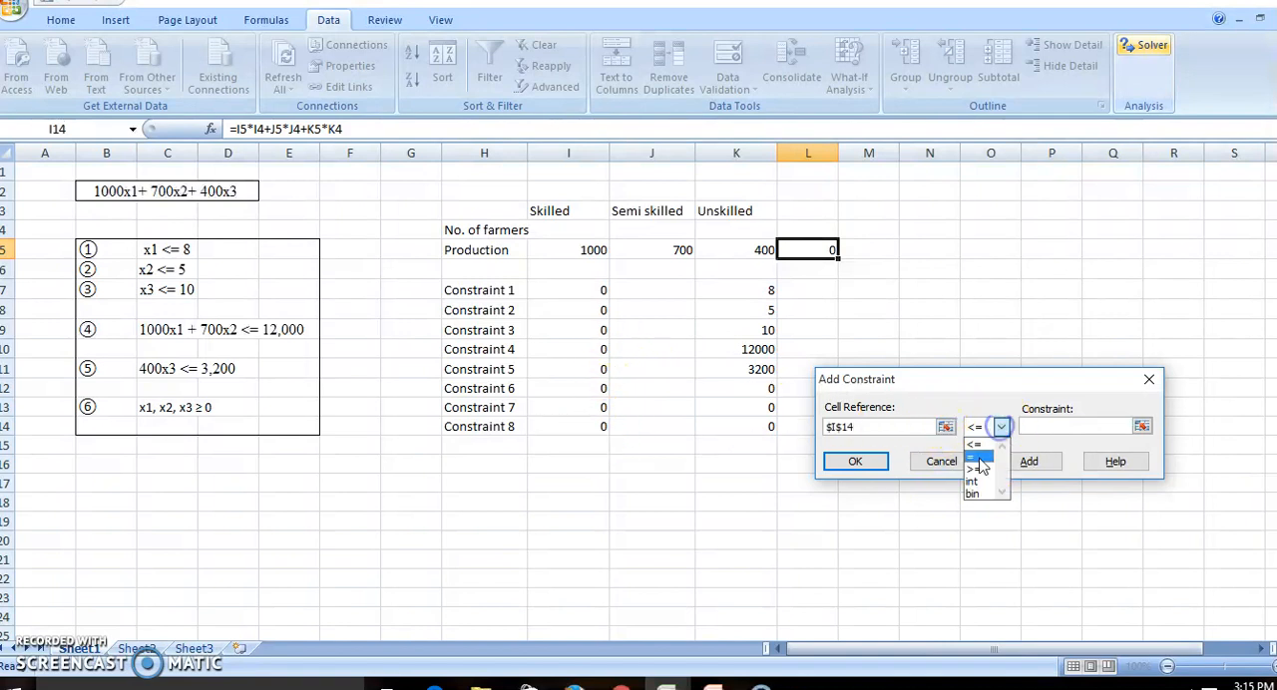
pyautogui.click(983, 463)
pyautogui.click(1143, 427)
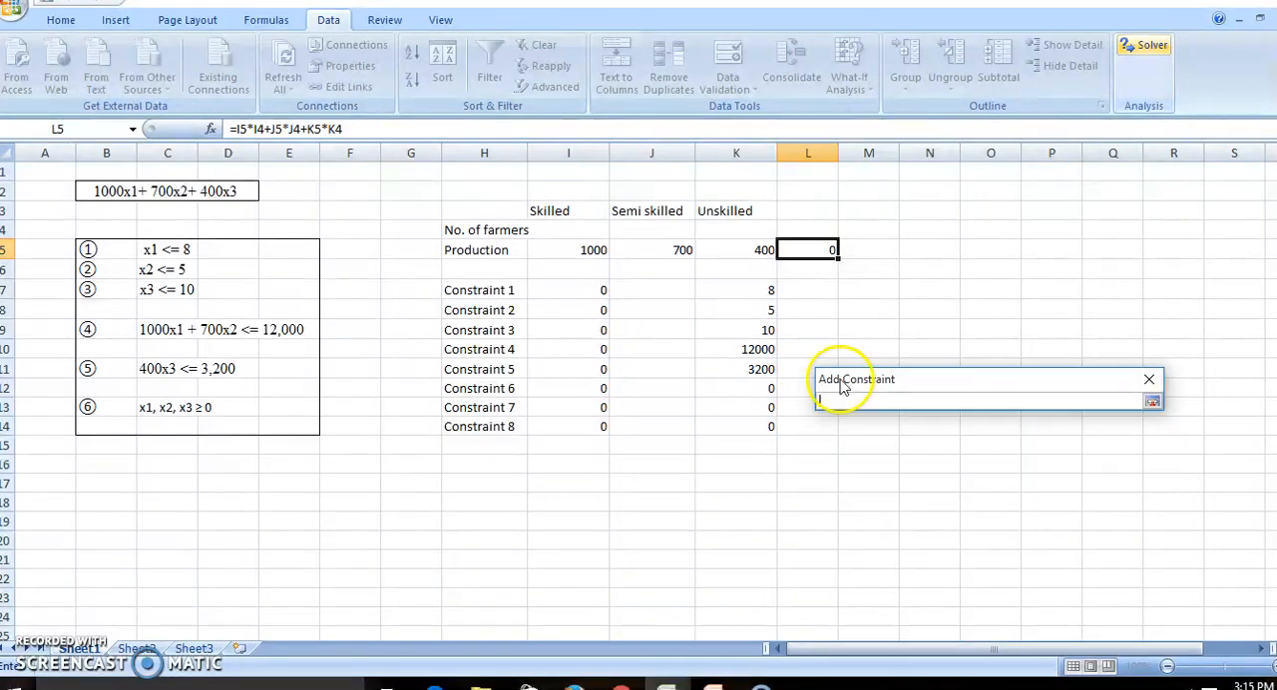
pyautogui.click(739, 427)
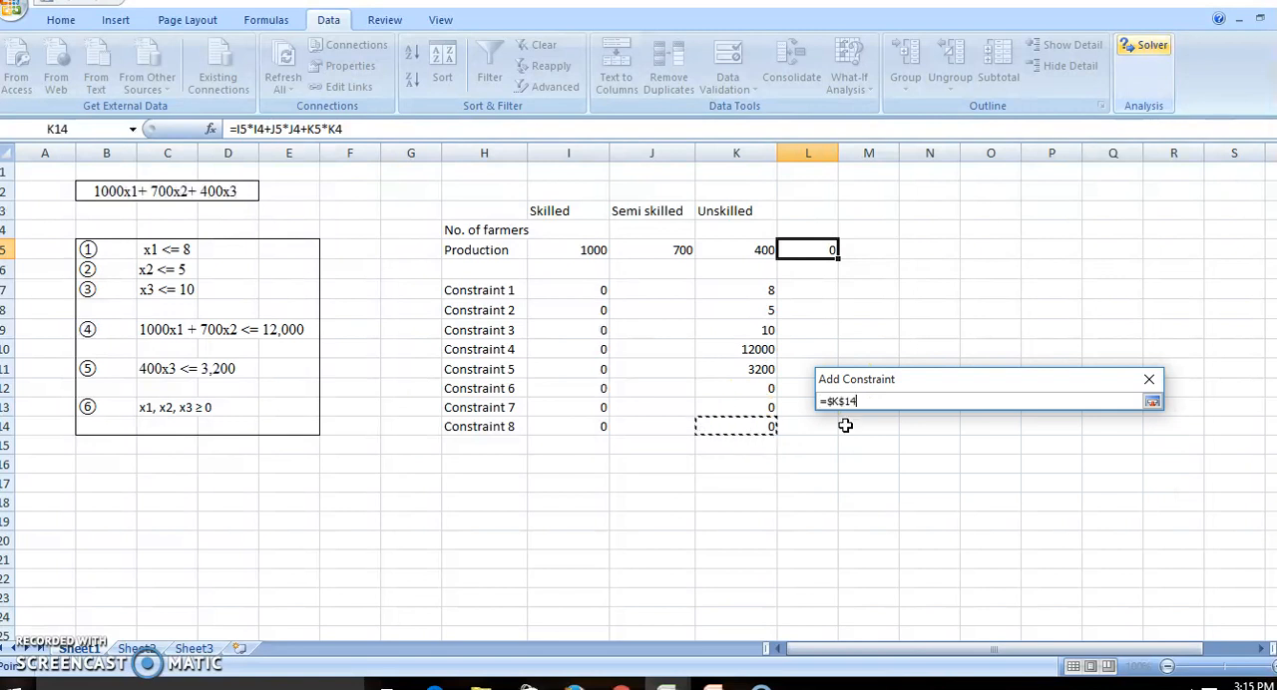
pyautogui.click(1151, 401)
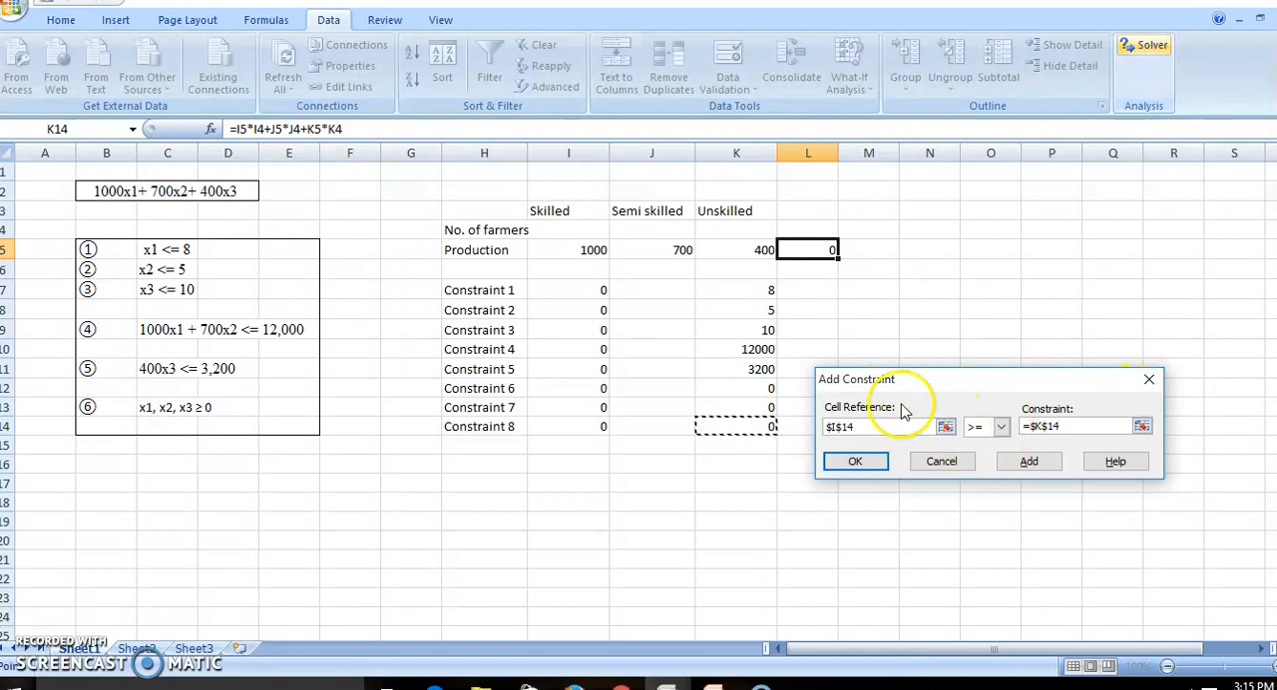
pyautogui.click(862, 464)
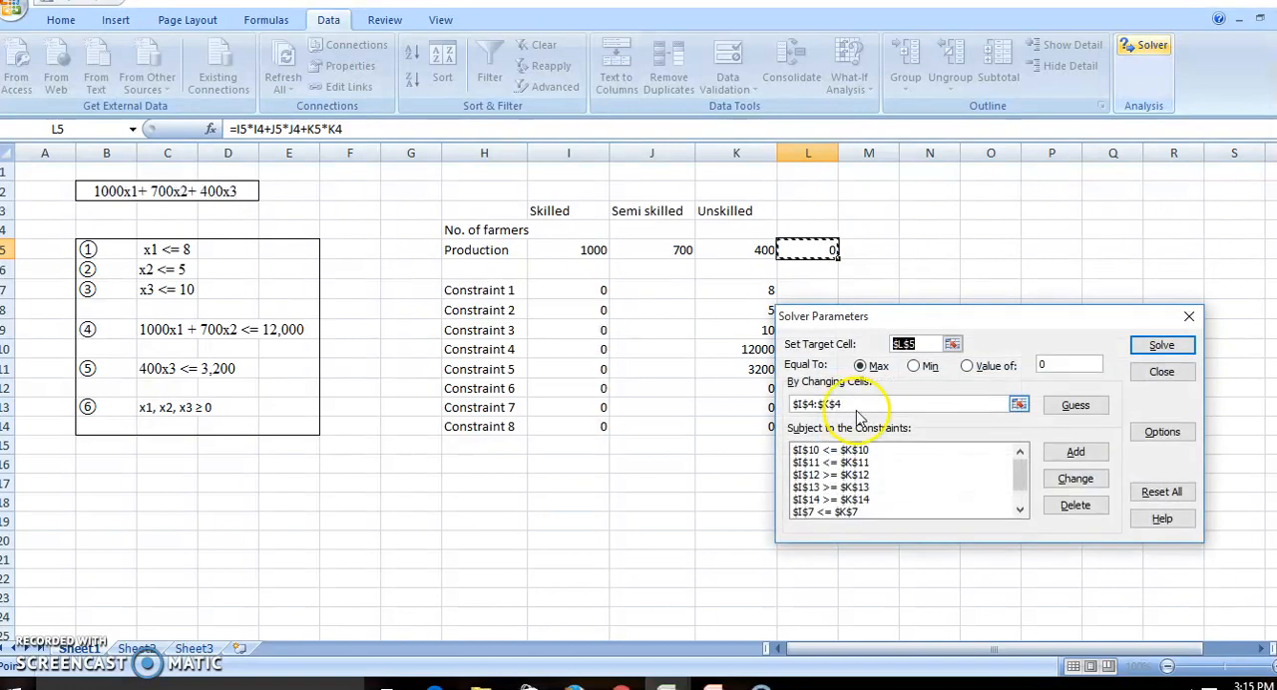
# Check the constraint list, then solve the model with Assume Linear Model enabled and keep the Solver solution.
pyautogui.moveTo(1018, 473); pyautogui.dragTo(1020, 507)
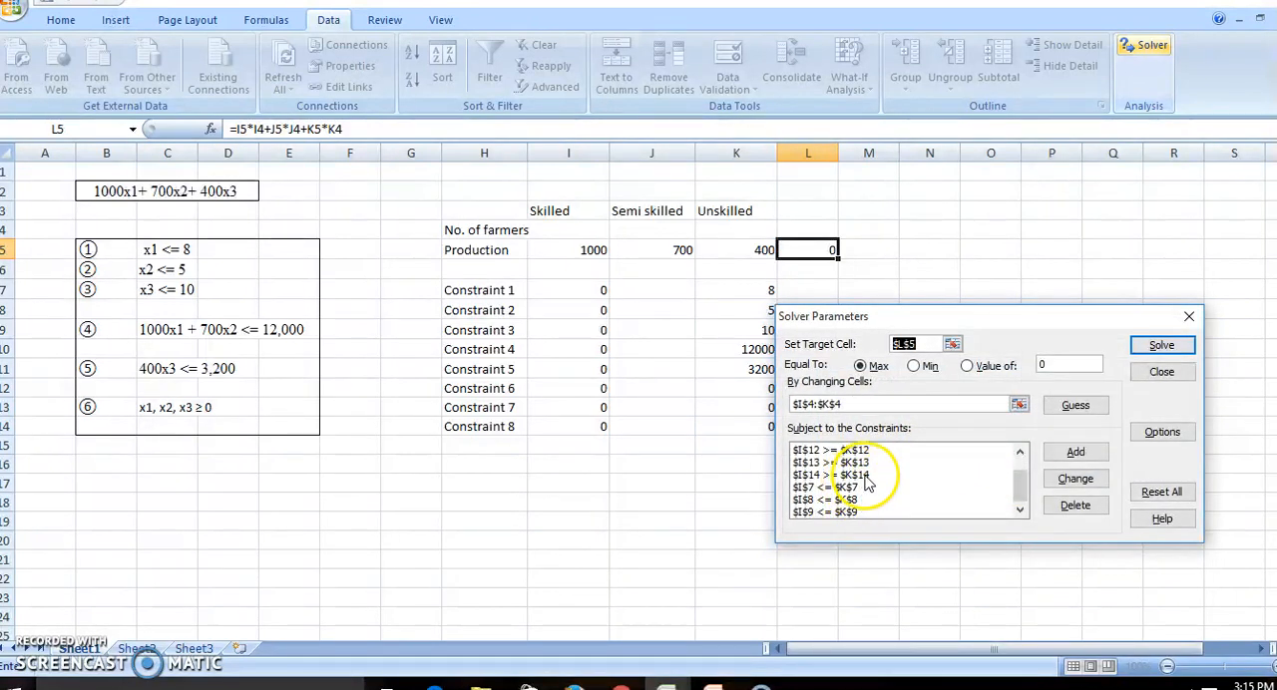
pyautogui.moveTo(1020, 484); pyautogui.dragTo(1020, 449)
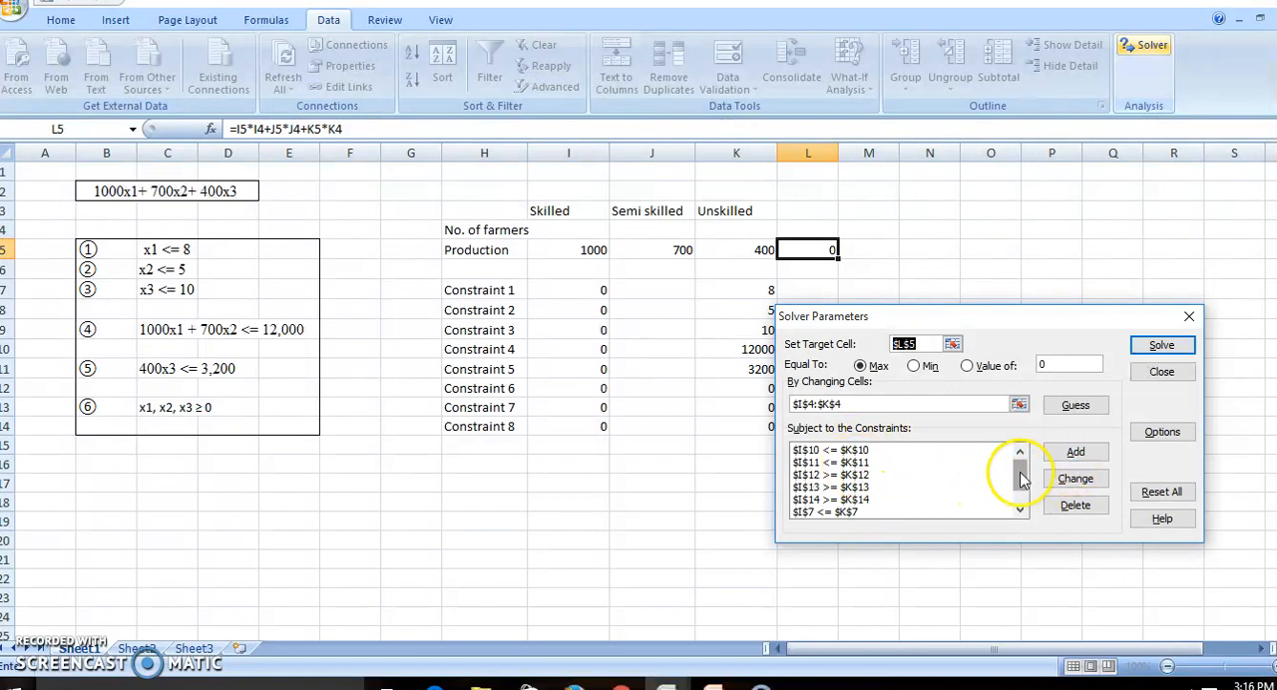
pyautogui.moveTo(1020, 479); pyautogui.dragTo(1020, 489)
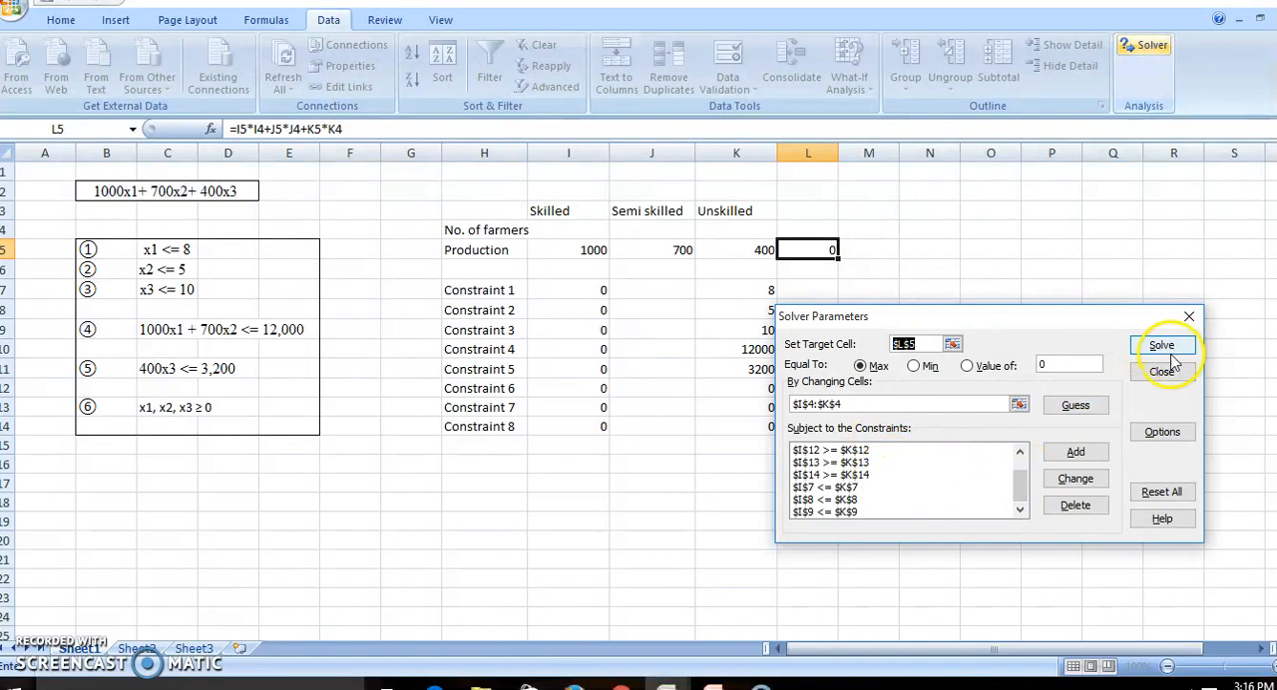
pyautogui.click(1157, 432)
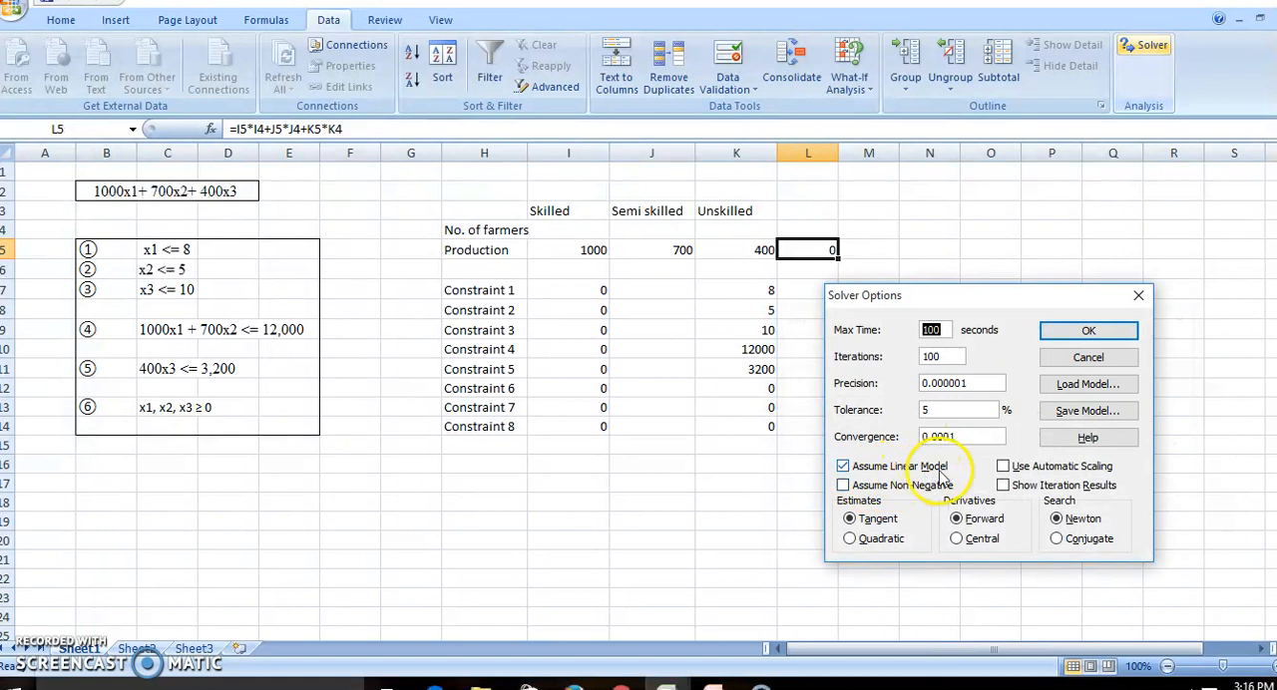
pyautogui.click(1101, 339)
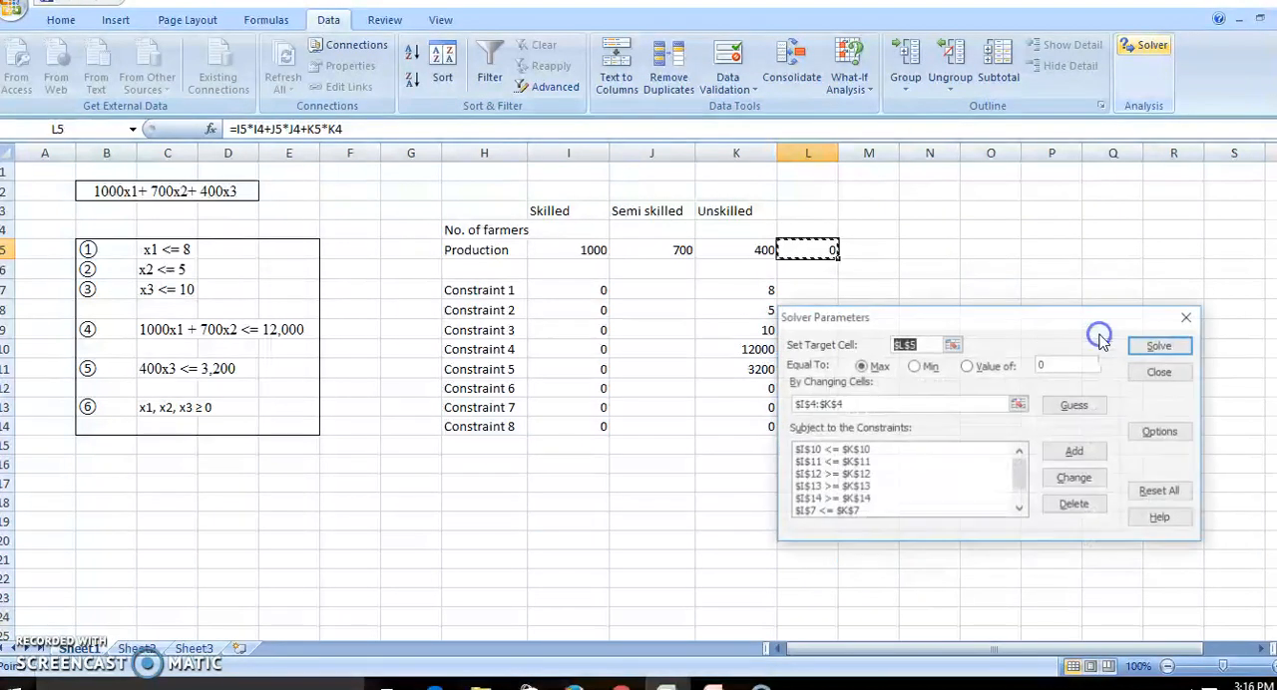
pyautogui.click(1163, 346)
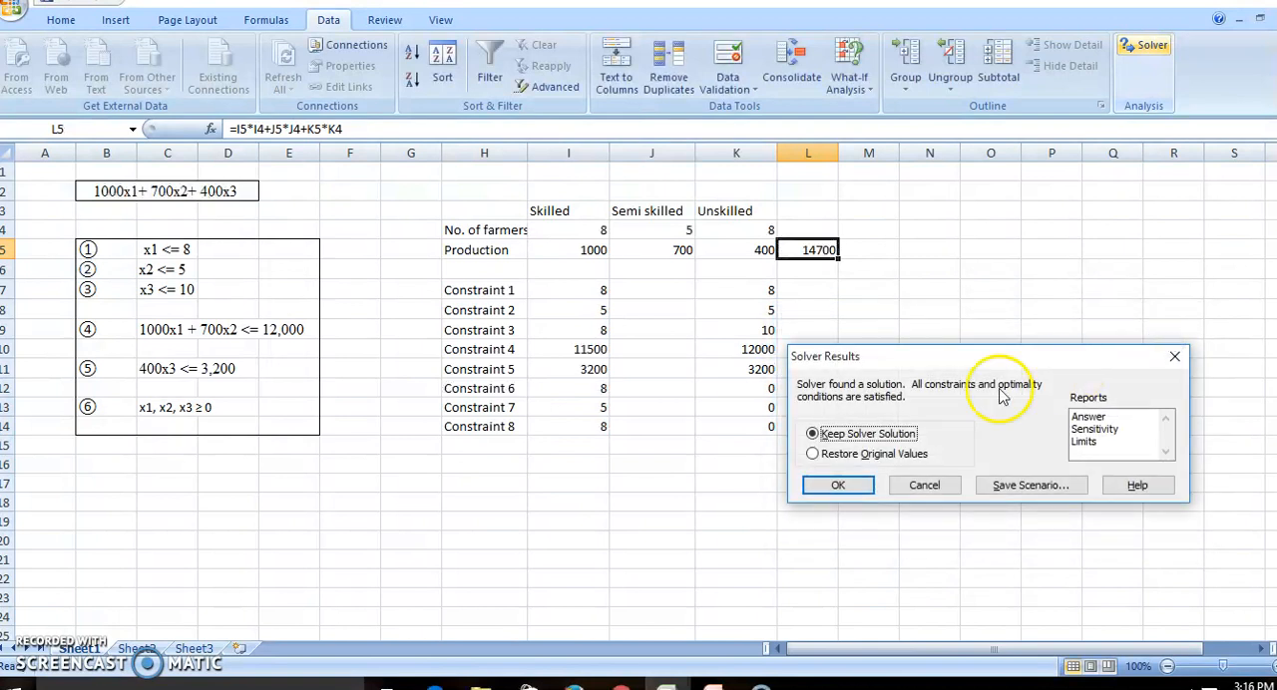
pyautogui.click(839, 485)
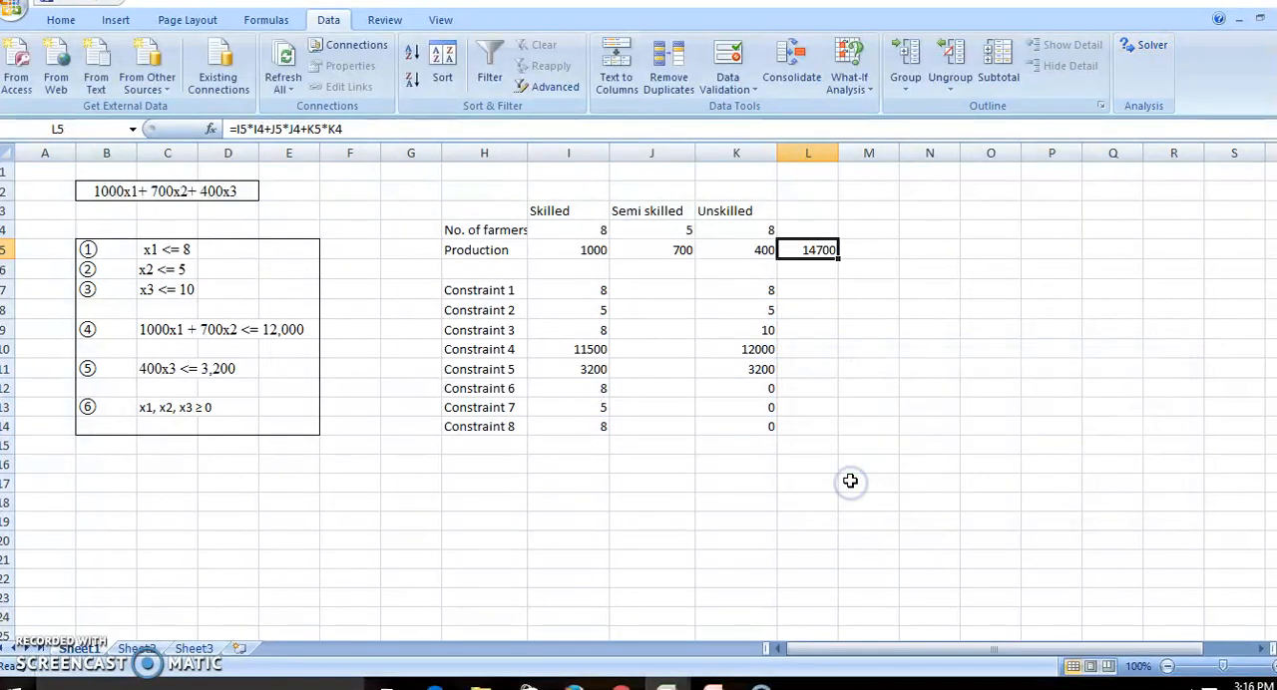